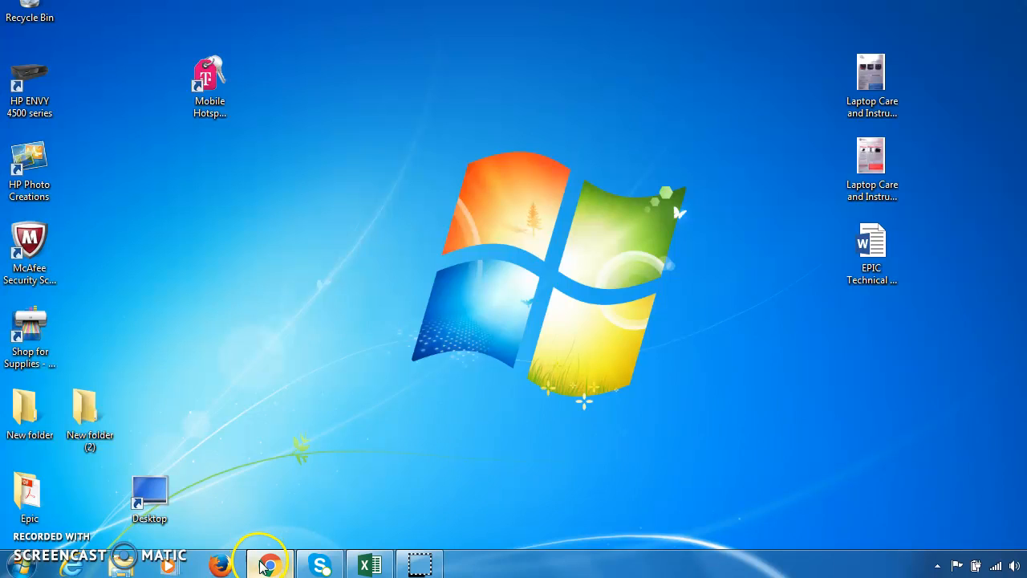
- Start Firefox, dismiss the homepage suggestion, and go to Google Docs via the Google apps grid
left_click(215, 564)
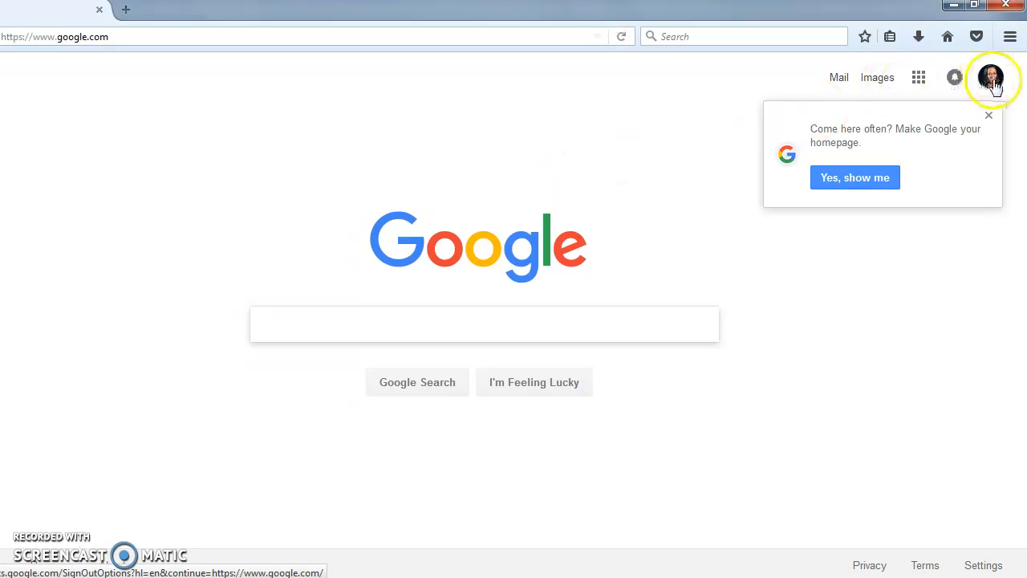
left_click(989, 118)
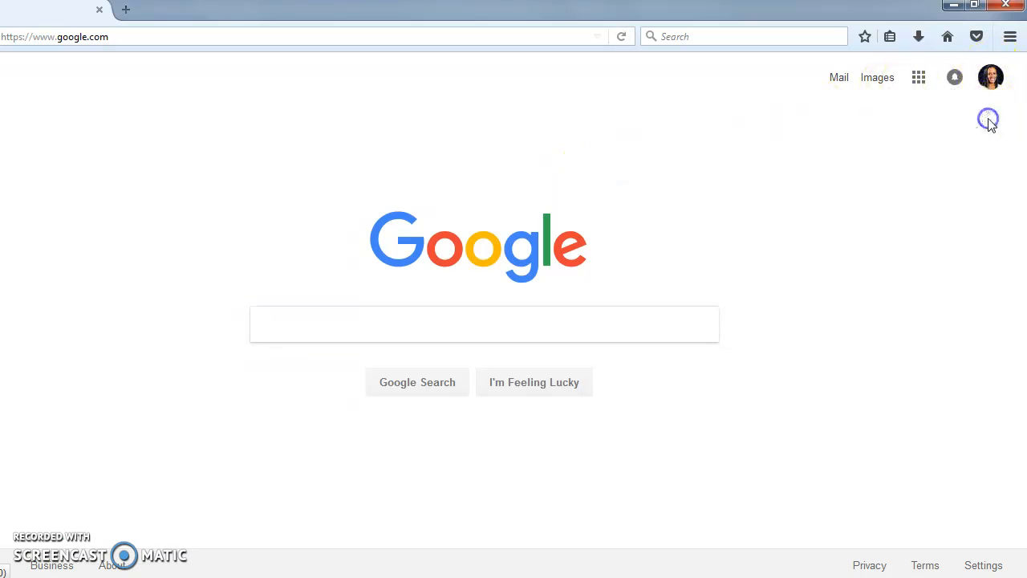
left_click(919, 77)
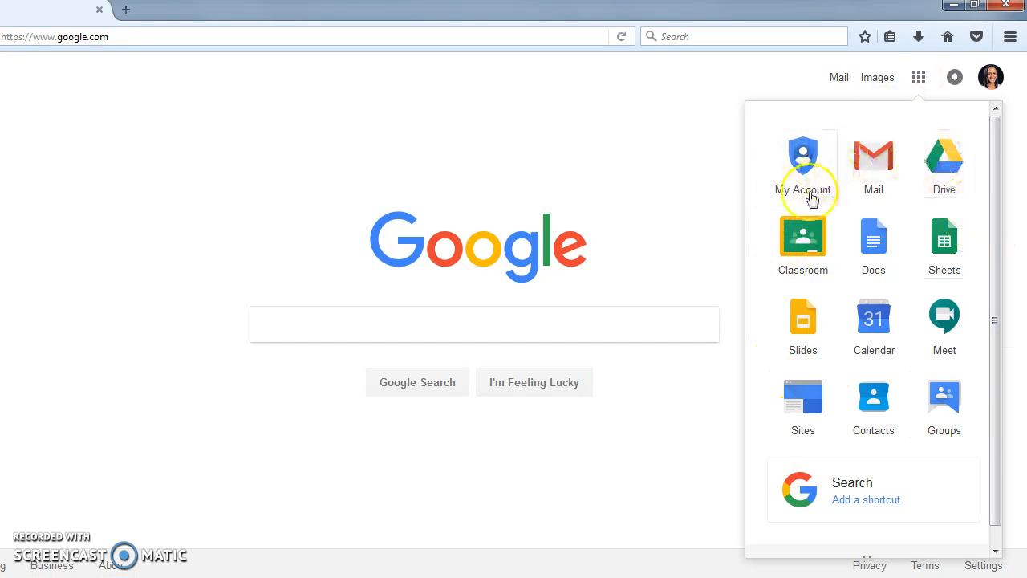
left_click(878, 248)
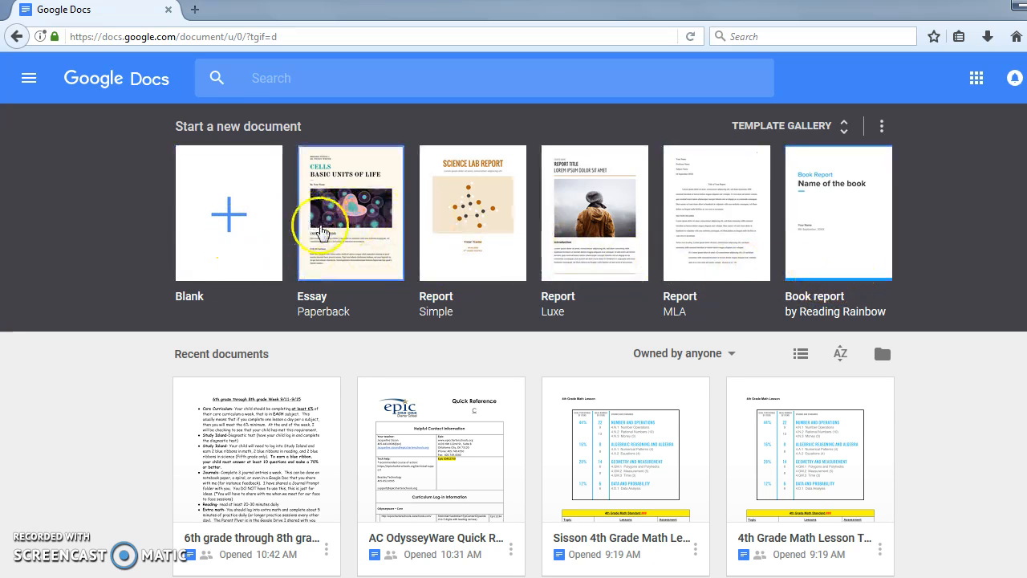
- Create a blank document titled with the author's initial and surname plus '-Journal Week 9/11'
left_click(213, 231)
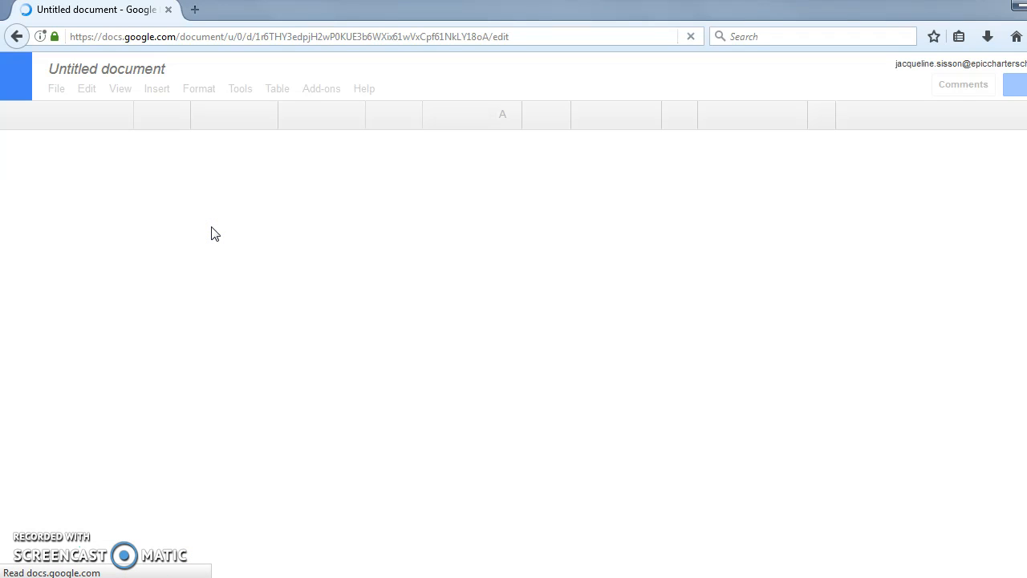
left_click(104, 69)
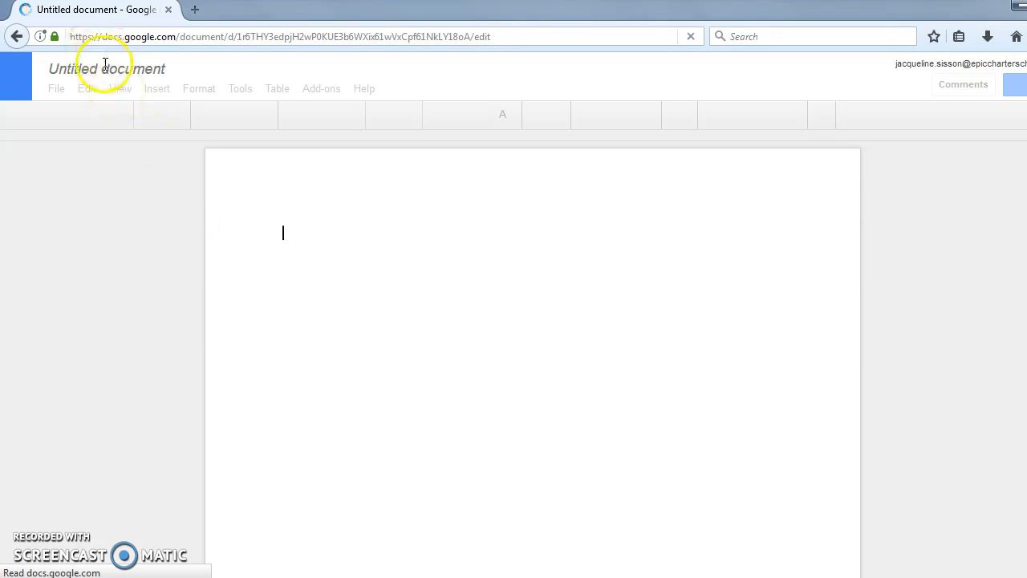
double_click(105, 69)
left_click(105, 68)
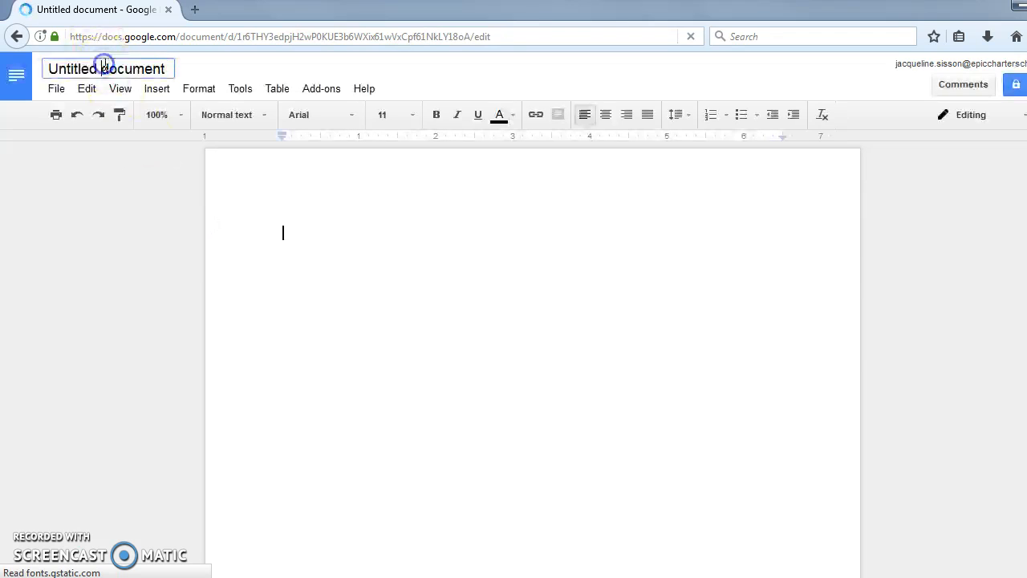
double_click(106, 67)
triple_click(105, 67)
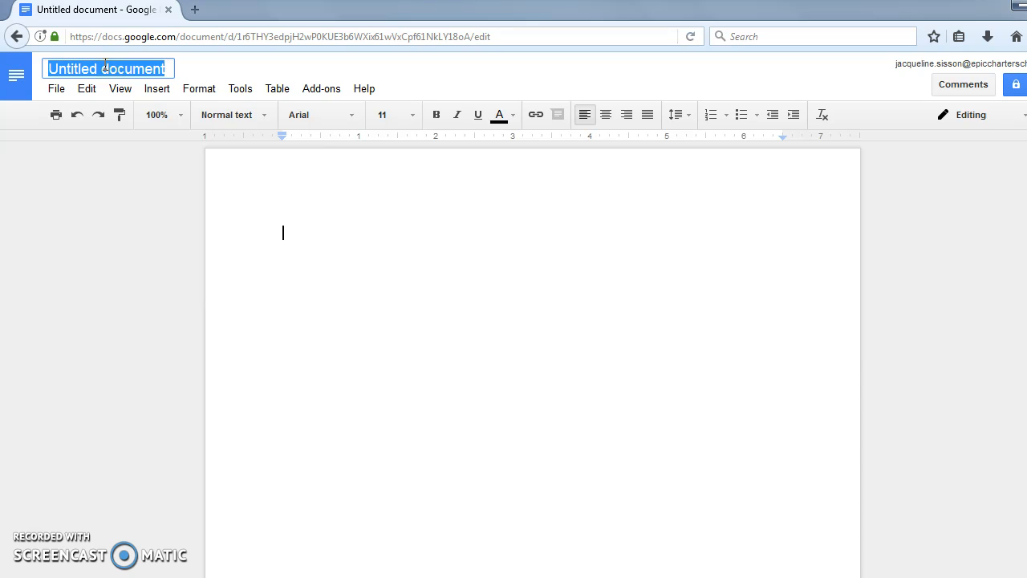
type("J.Si")
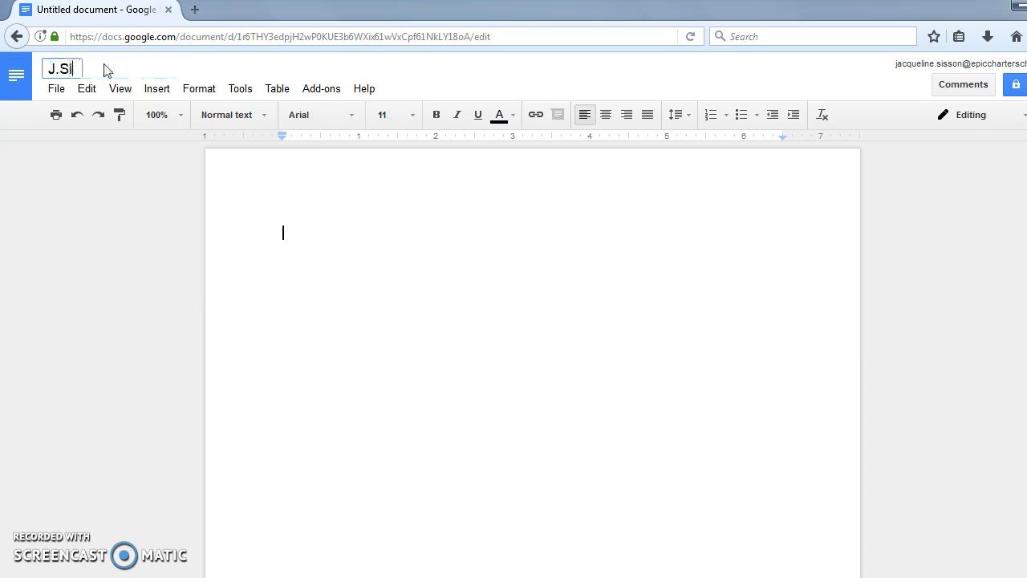
type("sson-Journal")
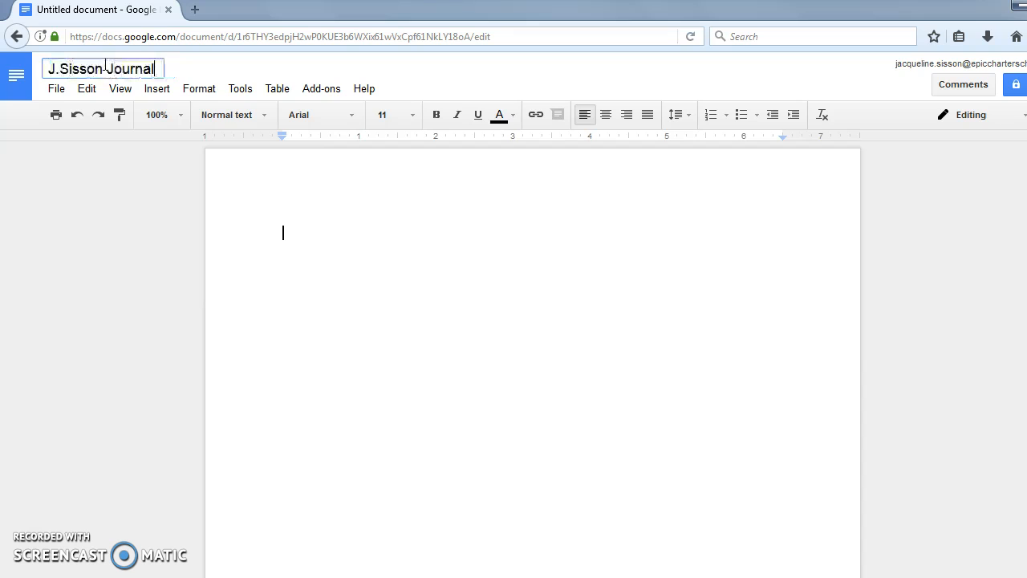
type(" Week ")
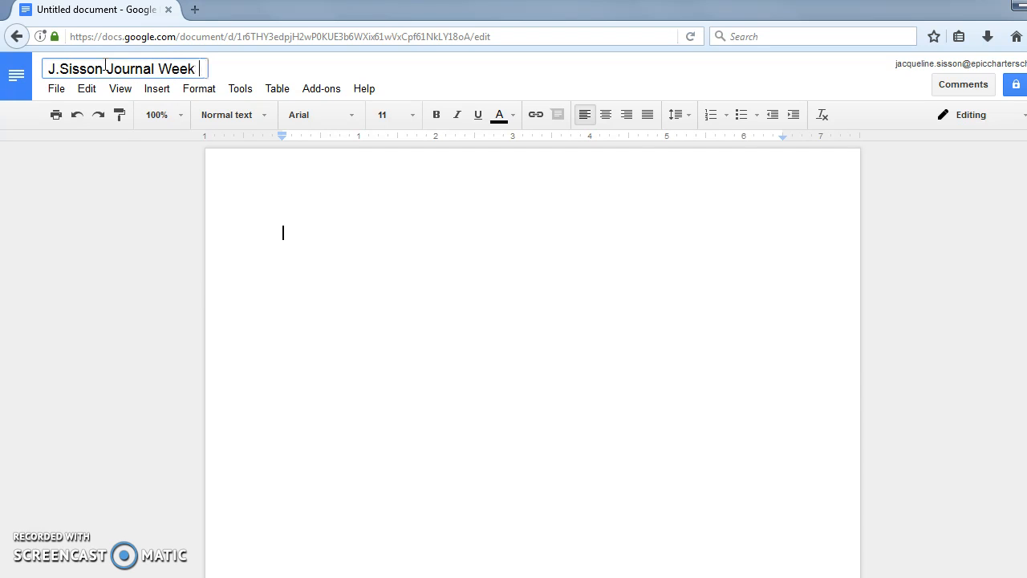
type("9/11")
left_click(341, 202)
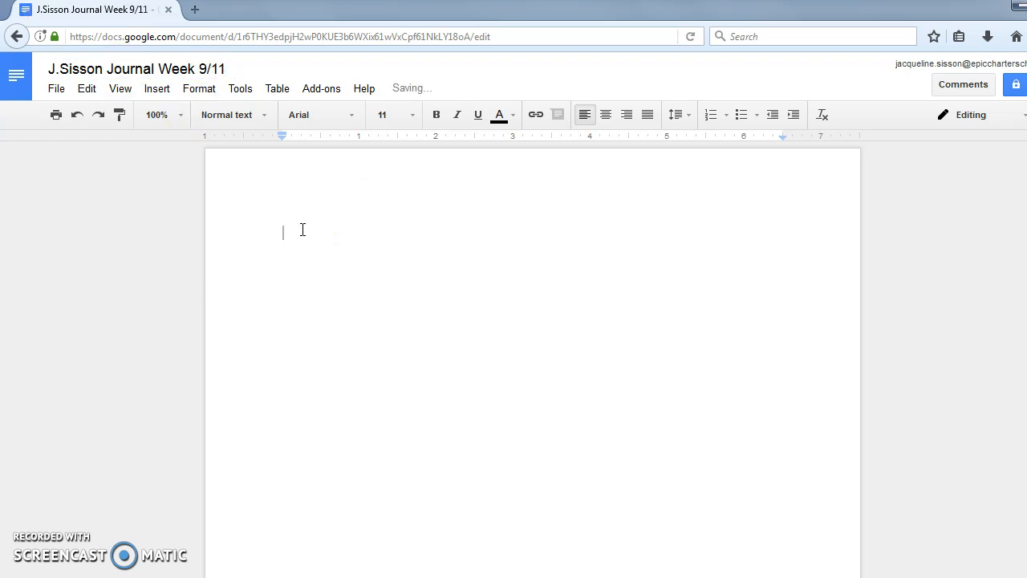
- Type the date 'Sept. 13, 2017' and 'I am very excited for the school year! I think it is going to be great'
type("Sep")
key("Return")
key("Return")
type("I")
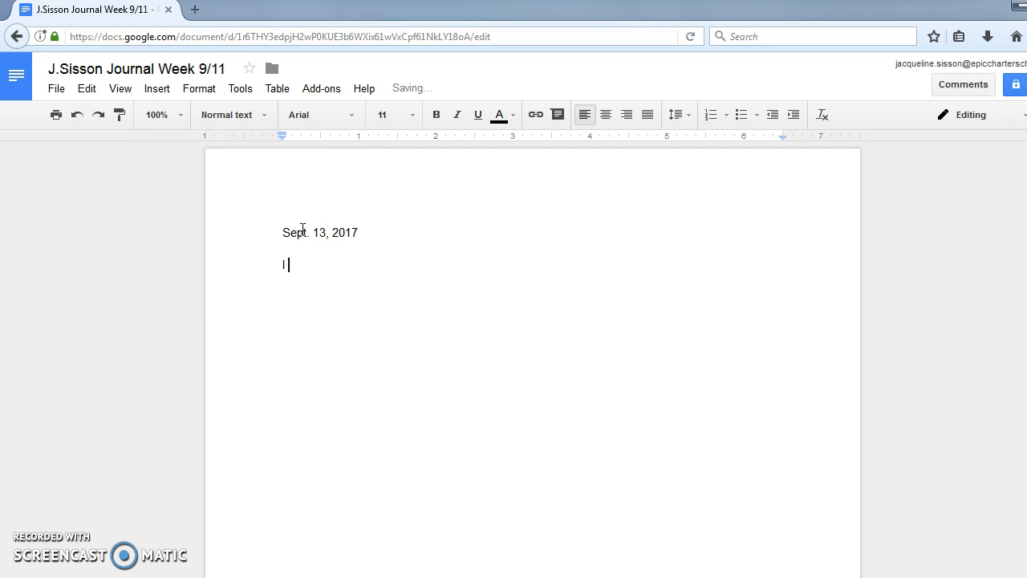
type(" t")
key("BackSpace")
type("am very excited for the")
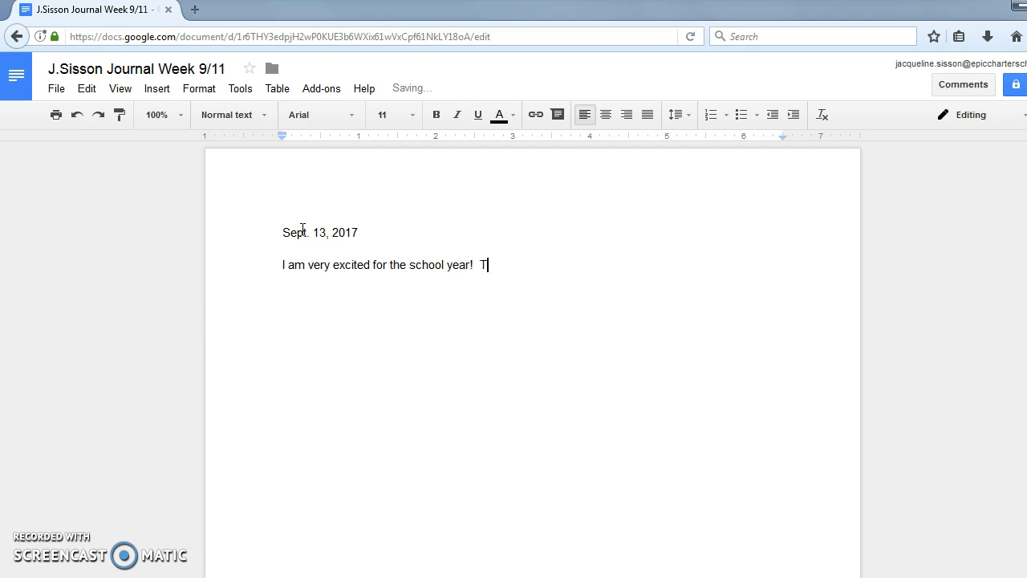
type(" school year!  I think i")
type("t is ogi")
key("BackSpace")
key("BackSpace")
key("BackSpace")
type("going to be great!")
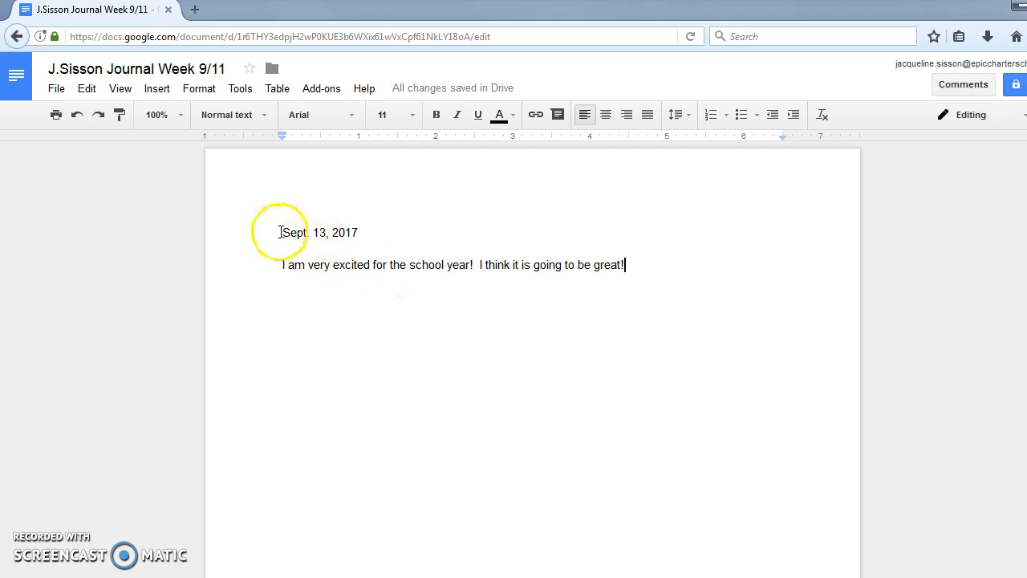
- Format the whole journal entry as red Amatic SC text at size 18
left_click_drag(282, 232, 629, 264)
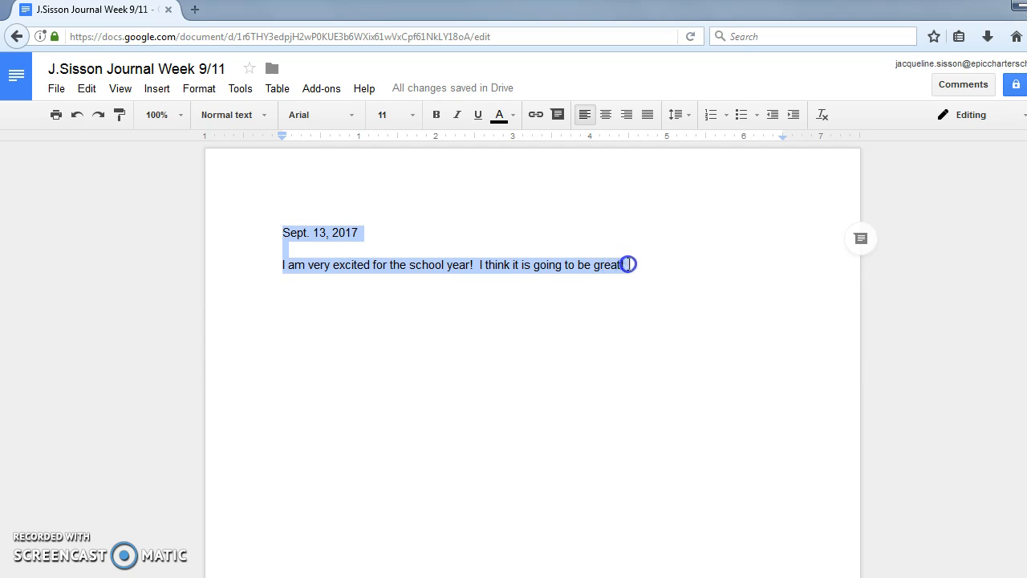
left_click(412, 115)
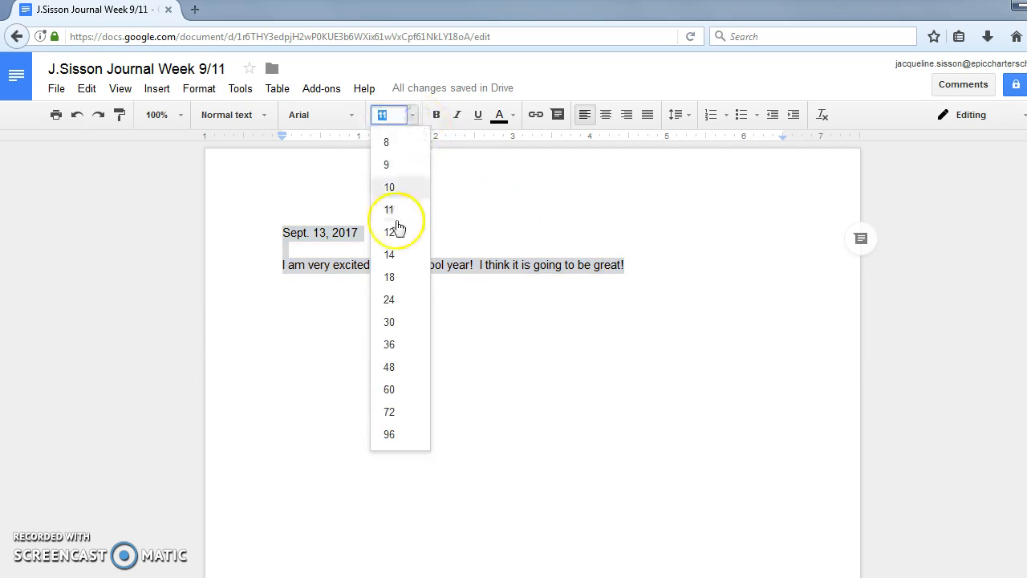
left_click(390, 277)
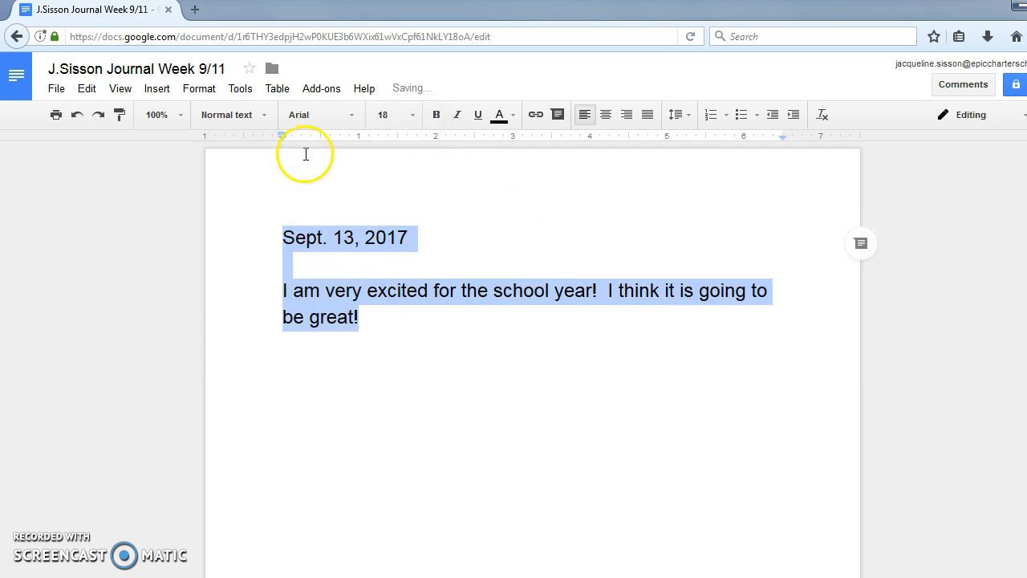
left_click(351, 115)
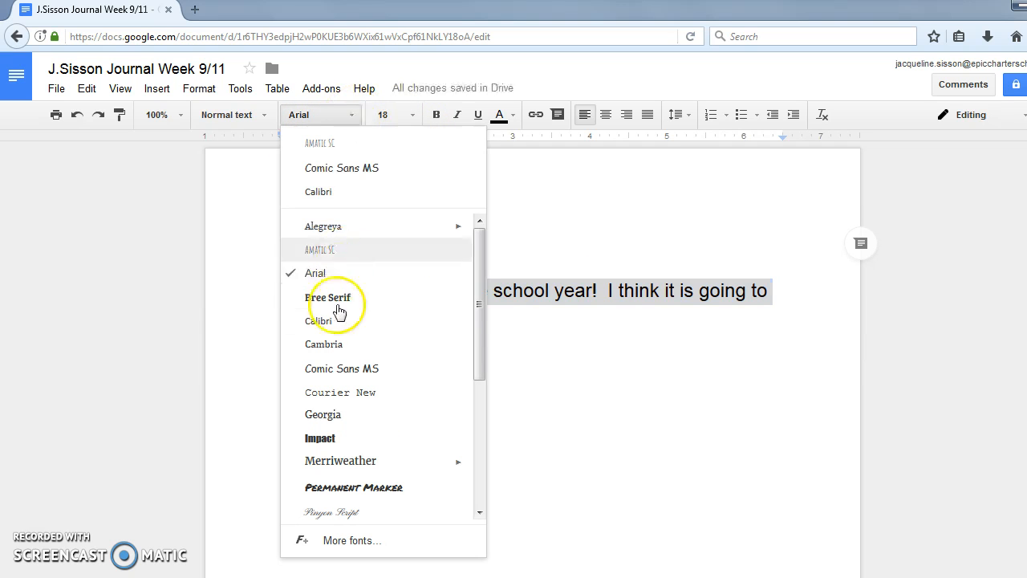
left_click(329, 250)
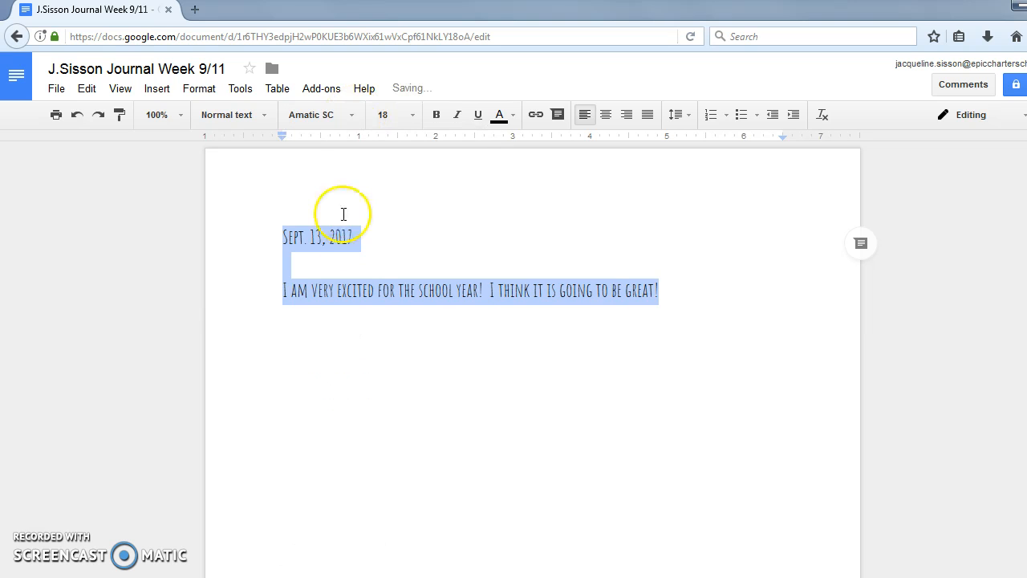
left_click(511, 115)
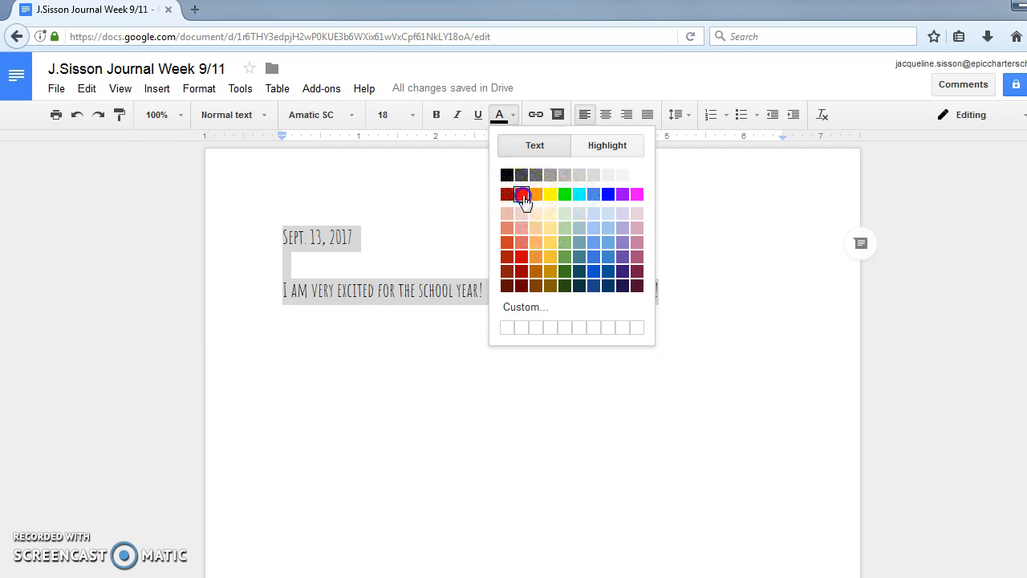
left_click(521, 194)
left_click(486, 213)
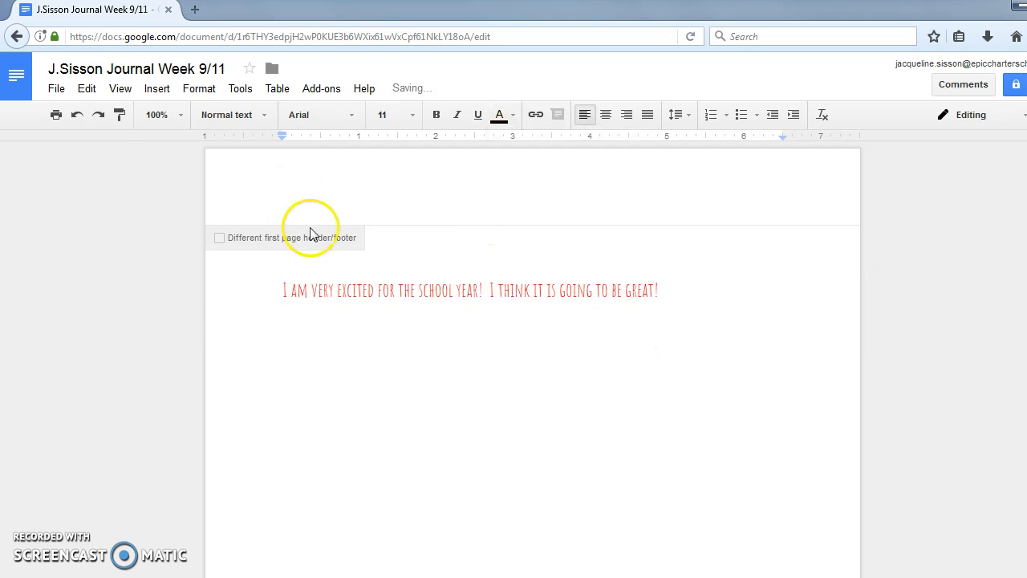
left_click(446, 250)
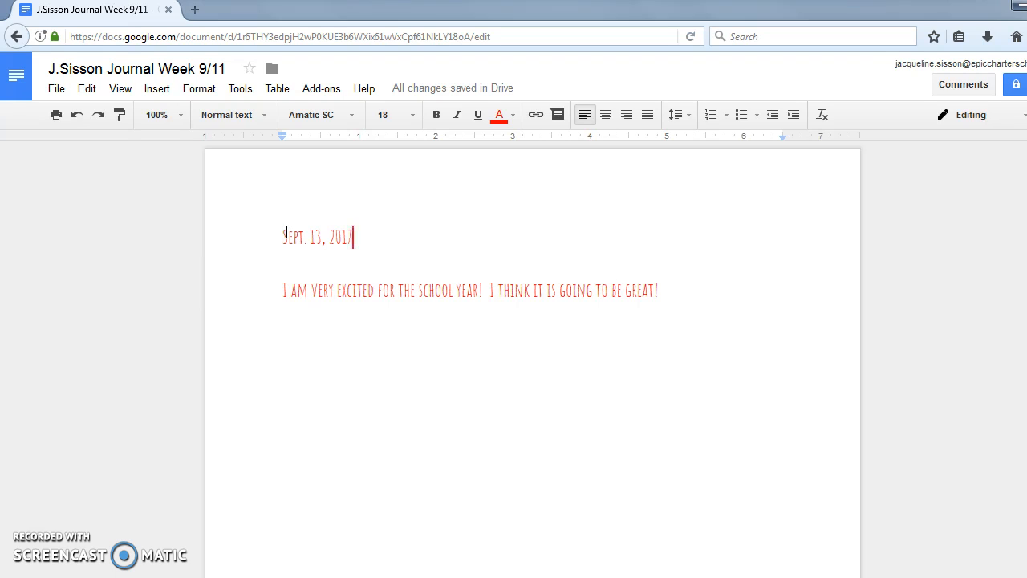
- Recolour the date and school-year sentence from red to black
left_click_drag(285, 234, 668, 296)
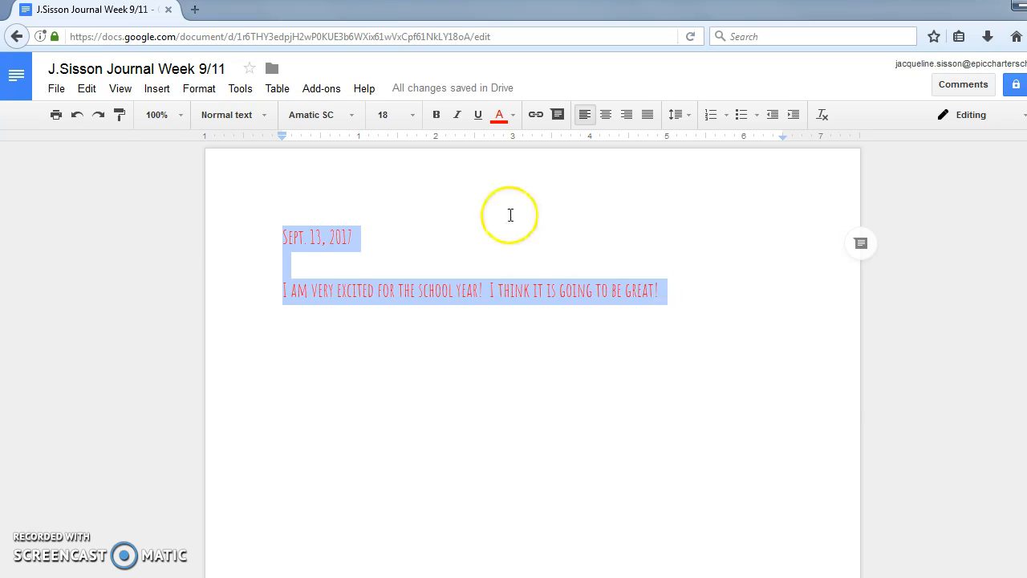
left_click(482, 236)
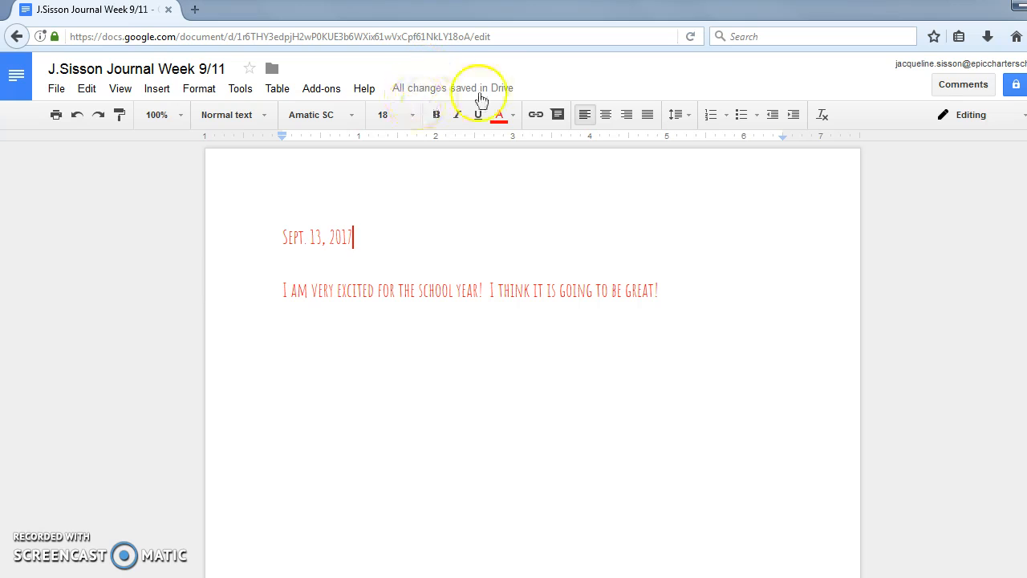
left_click_drag(283, 239, 681, 294)
left_click(518, 134)
left_click(512, 117)
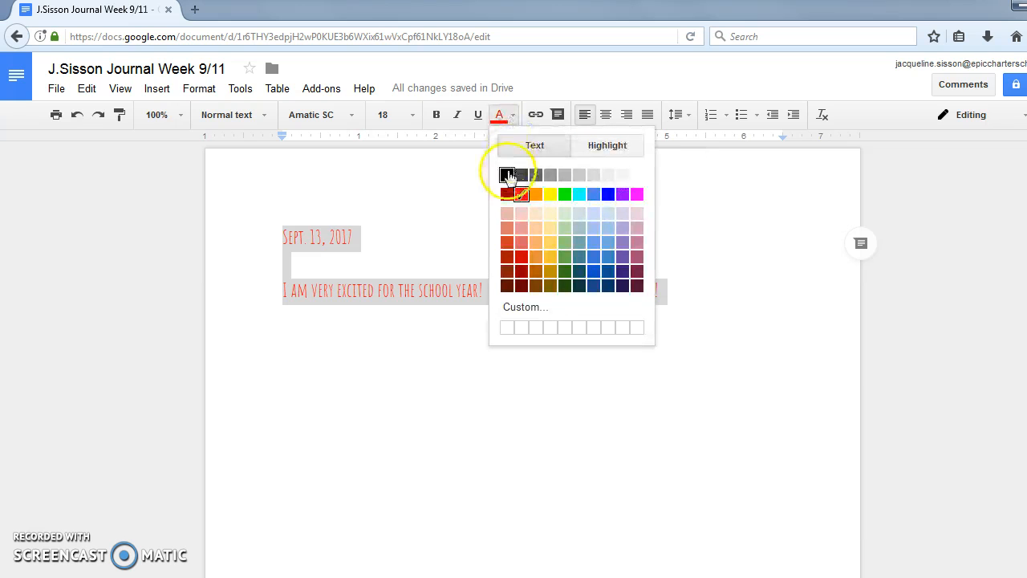
left_click(507, 175)
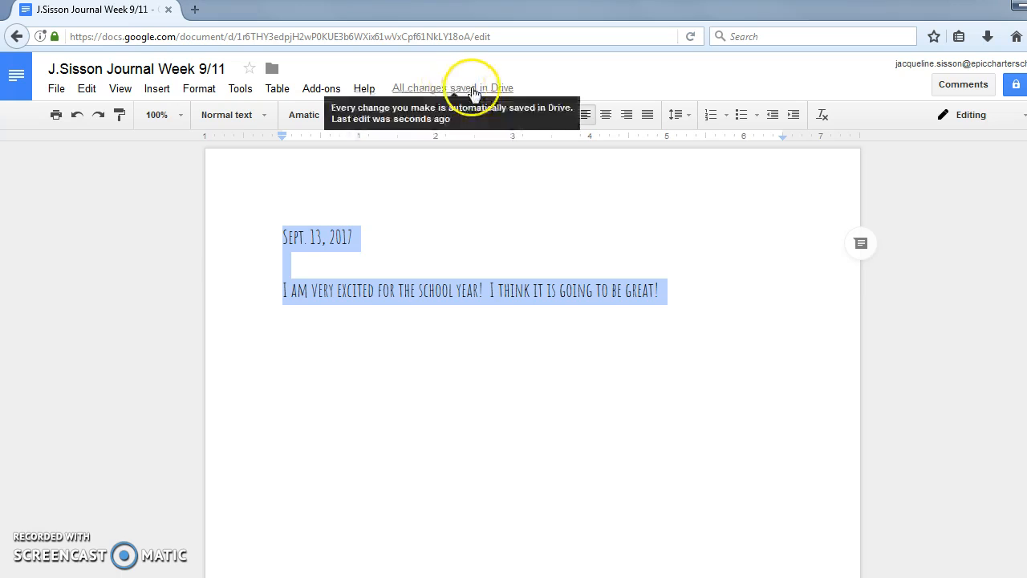
left_click(484, 252)
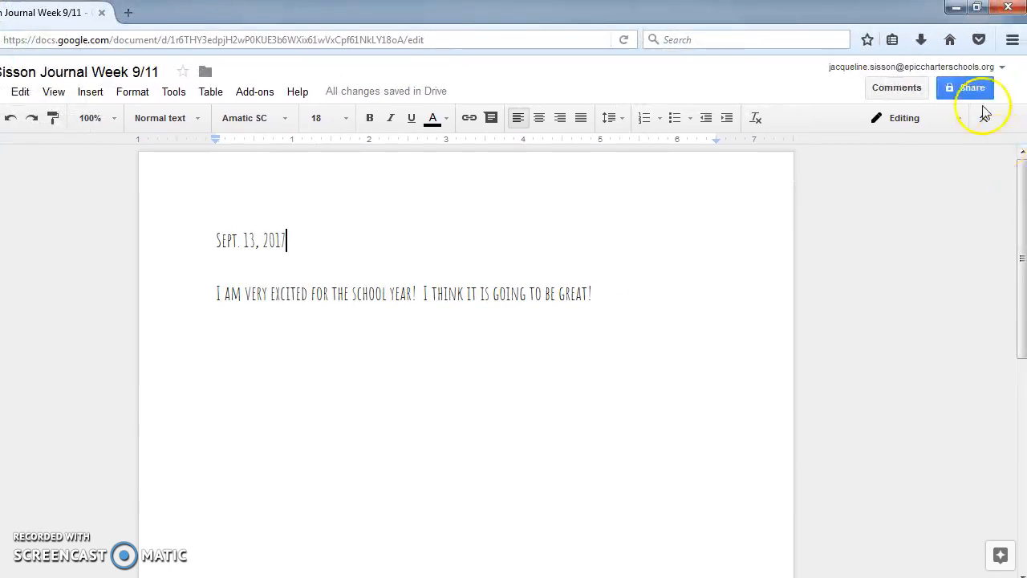
- Share the journal with the recipient's Gmail address, keeping Can edit permission
left_click(981, 90)
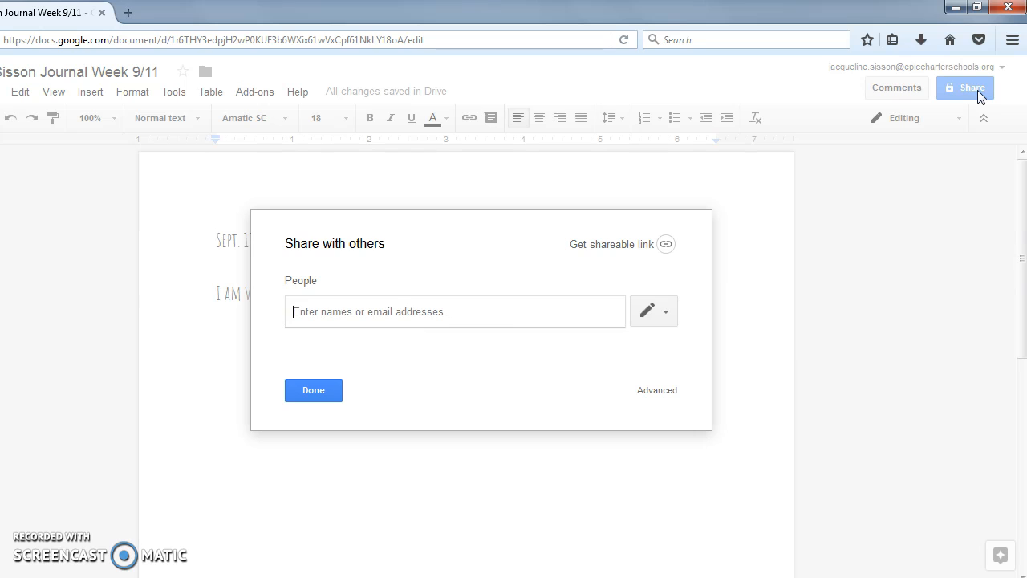
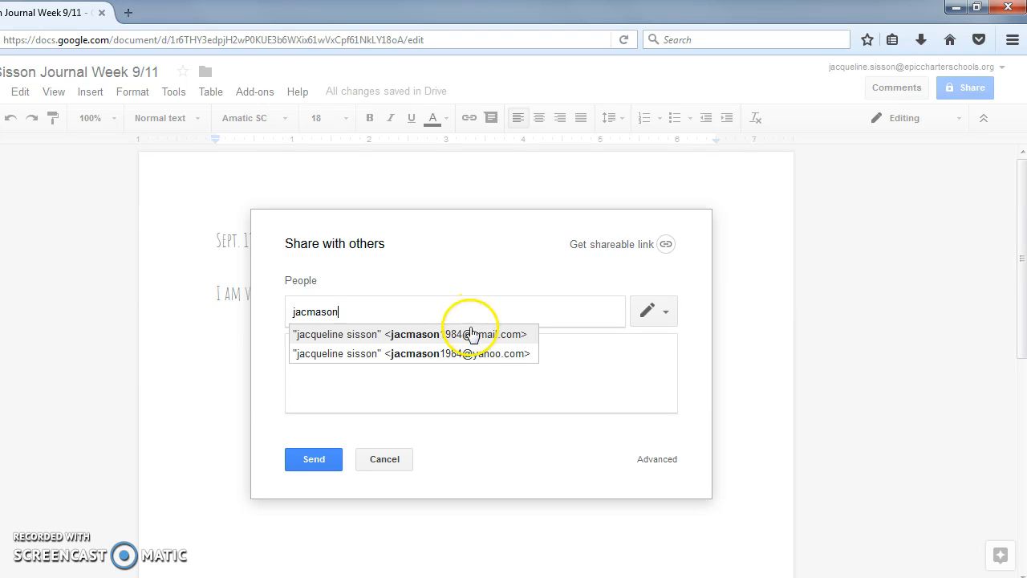
left_click(471, 335)
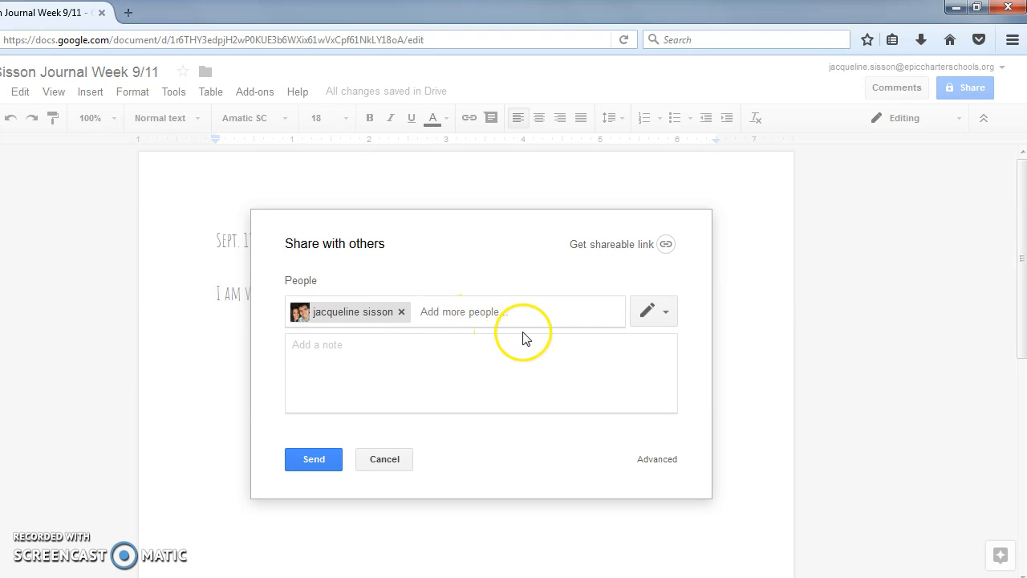
left_click(671, 313)
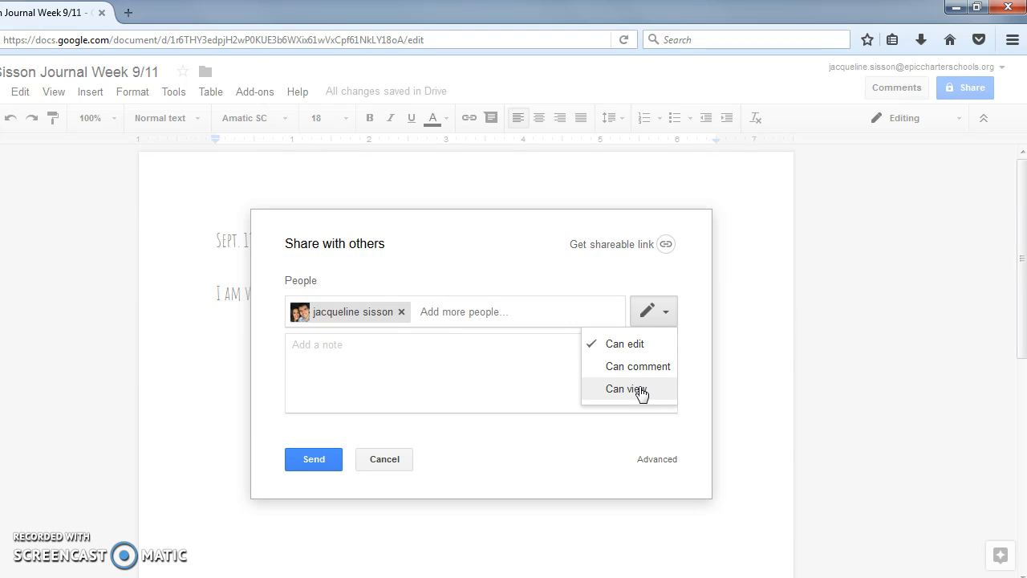
left_click(634, 346)
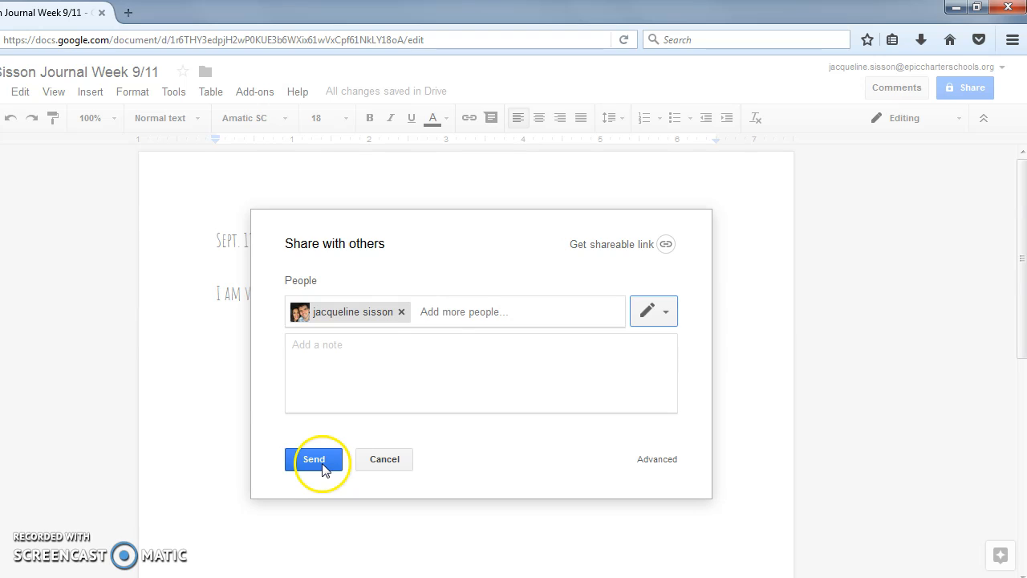
- Add the note 'Here is my first journal.' and send the invitation, confirming the outside address
left_click(361, 357)
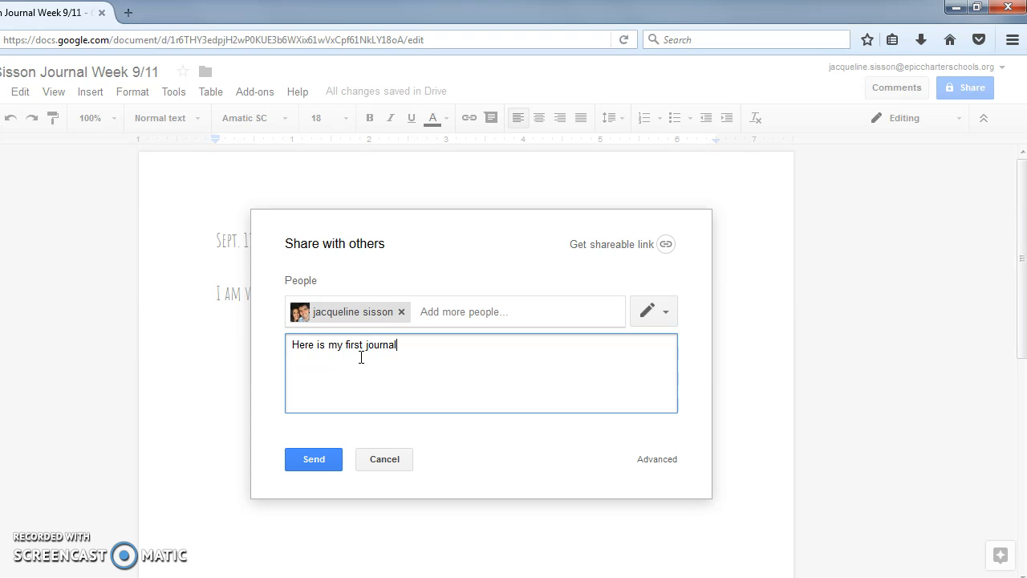
left_click(315, 431)
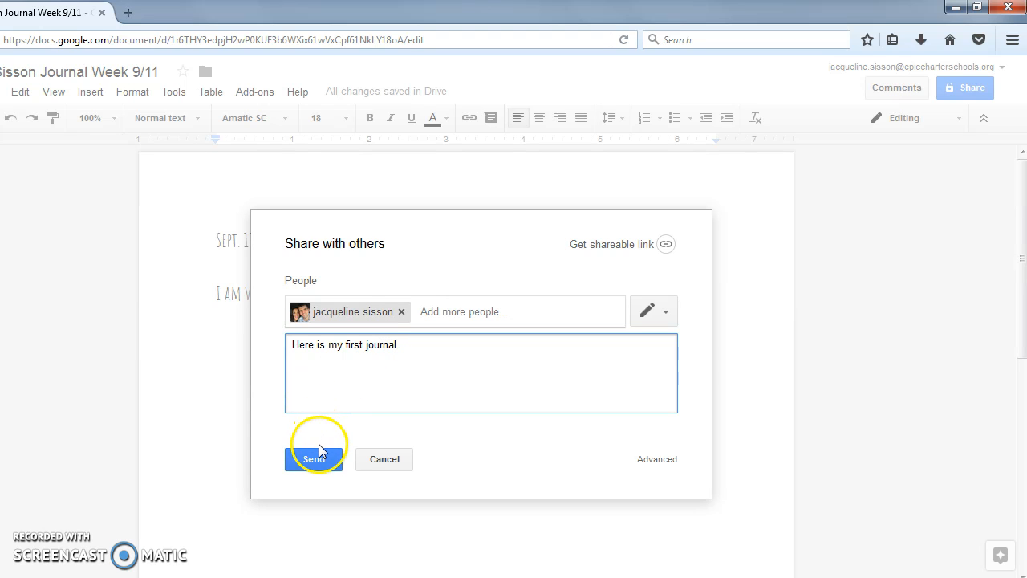
left_click(320, 456)
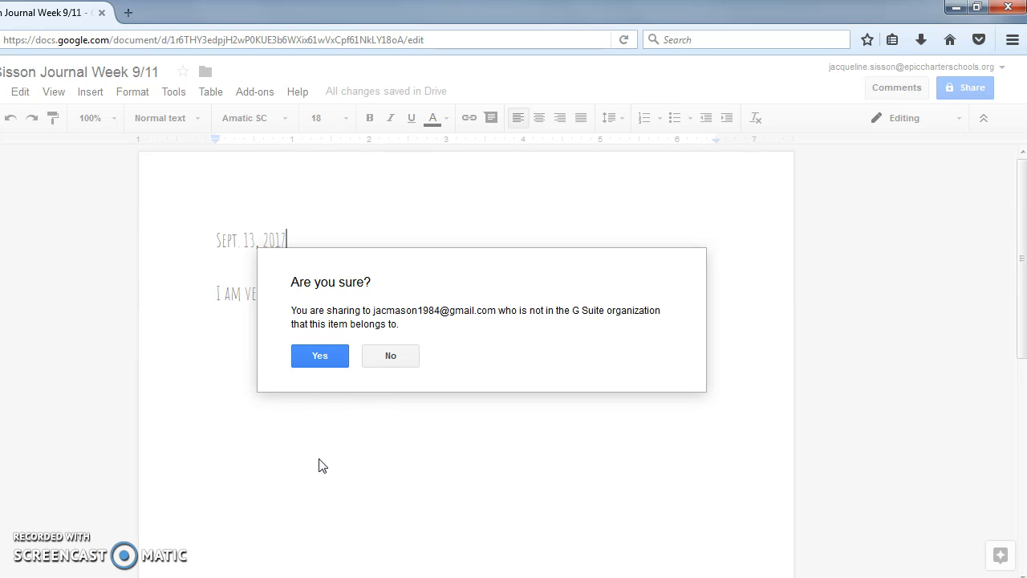
left_click(337, 355)
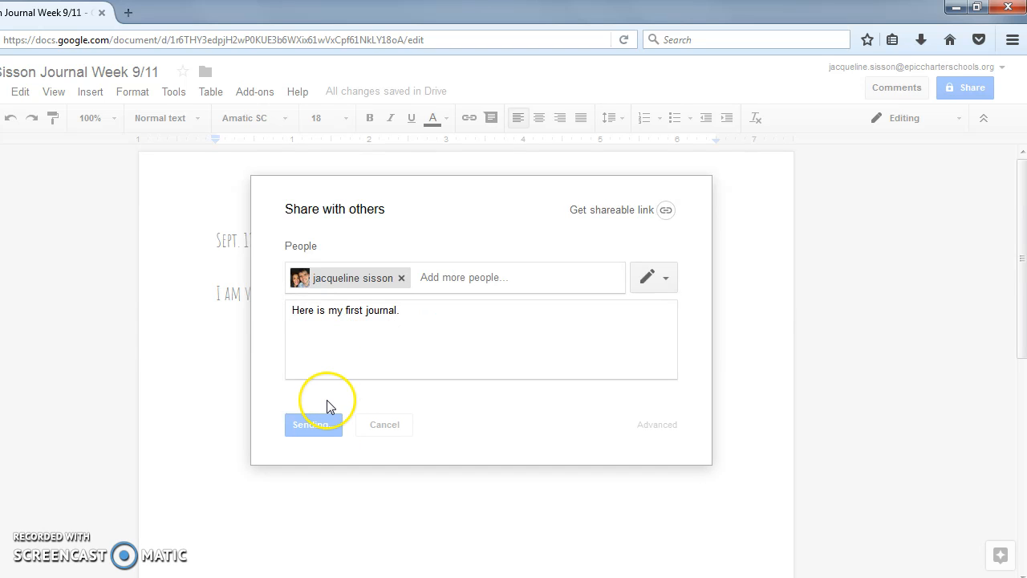
- Move the journal into a new My Drive folder named with the author's initial, surname and 'Journal'
left_click(206, 74)
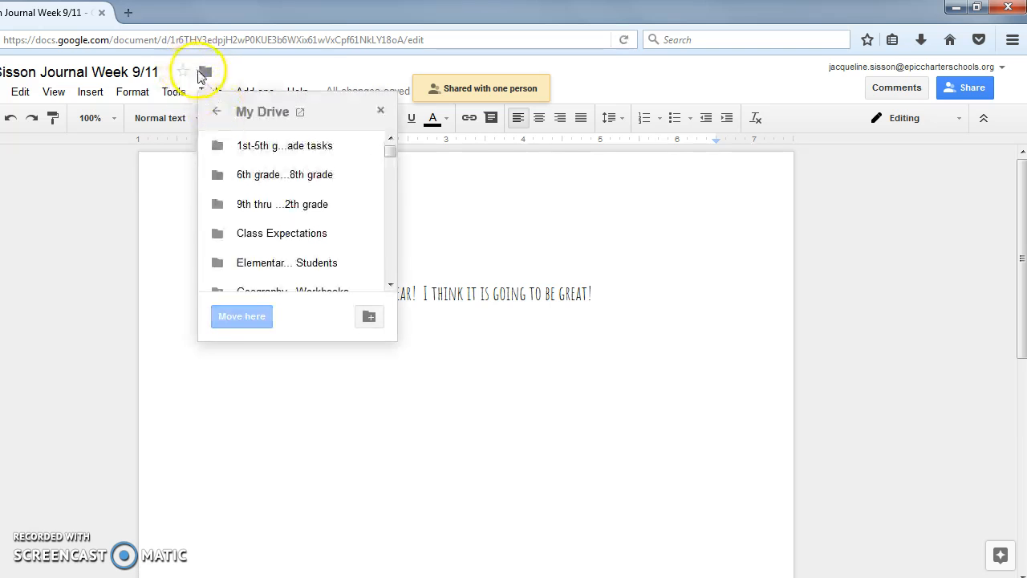
left_click(368, 314)
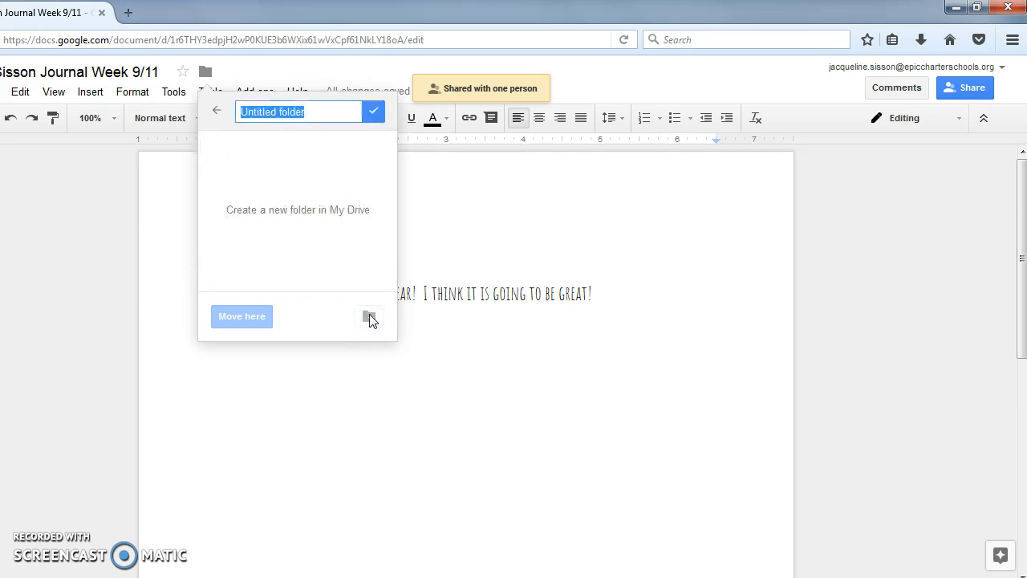
type("J.Sisson Journal")
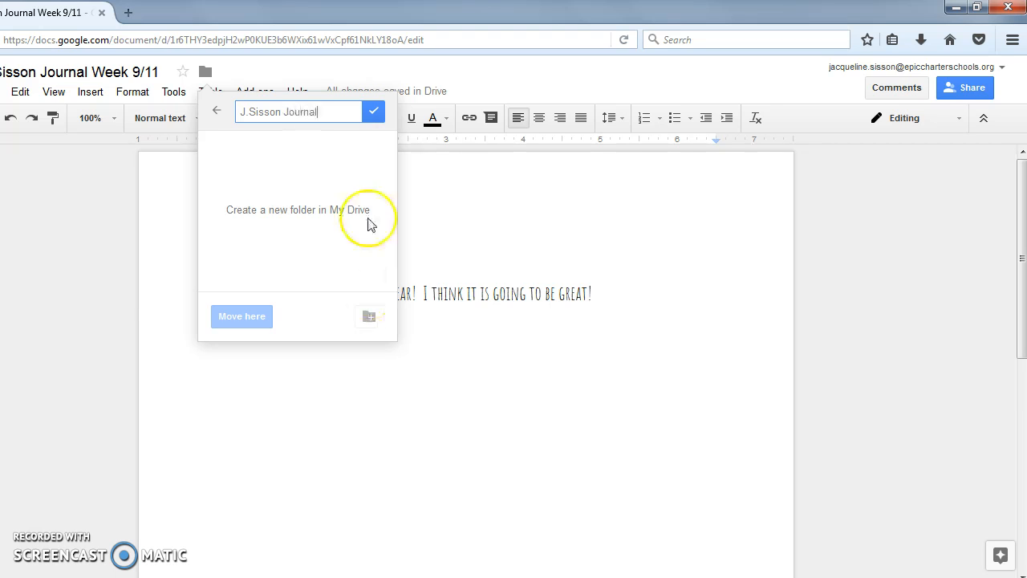
left_click(374, 114)
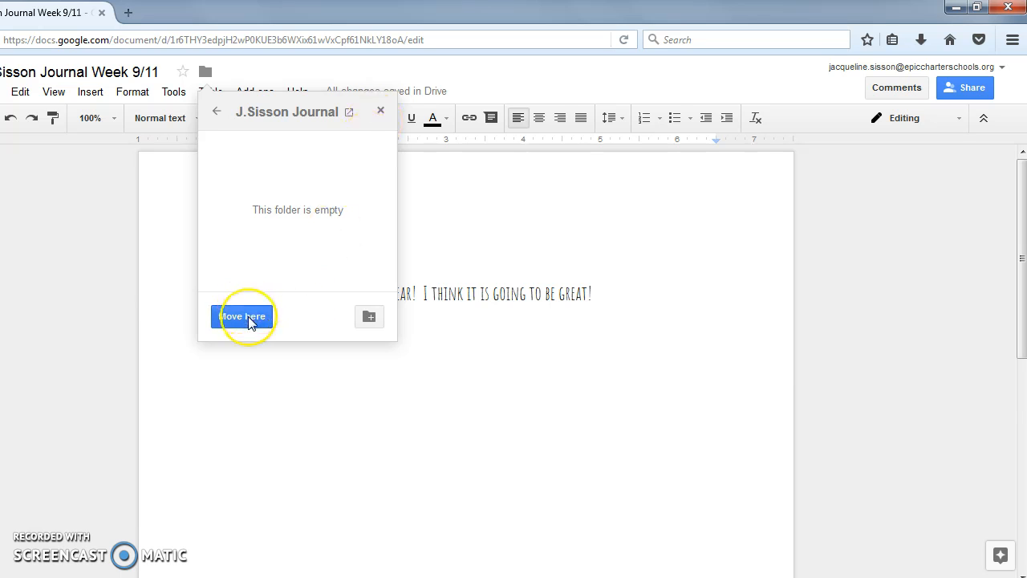
left_click(248, 317)
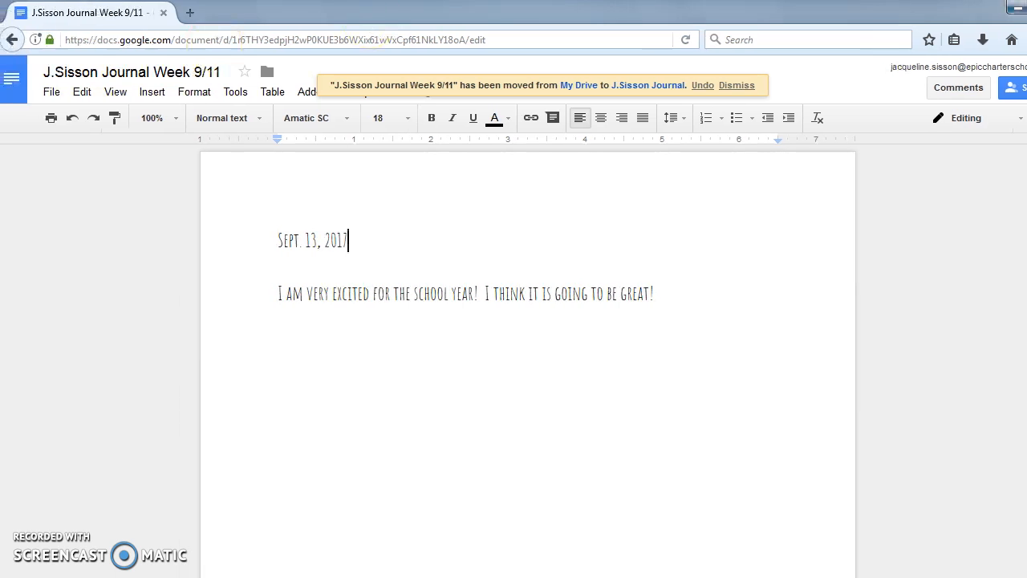
- Go to gmail.com, then open Google Drive in a new tab from the apps grid
left_click(543, 41)
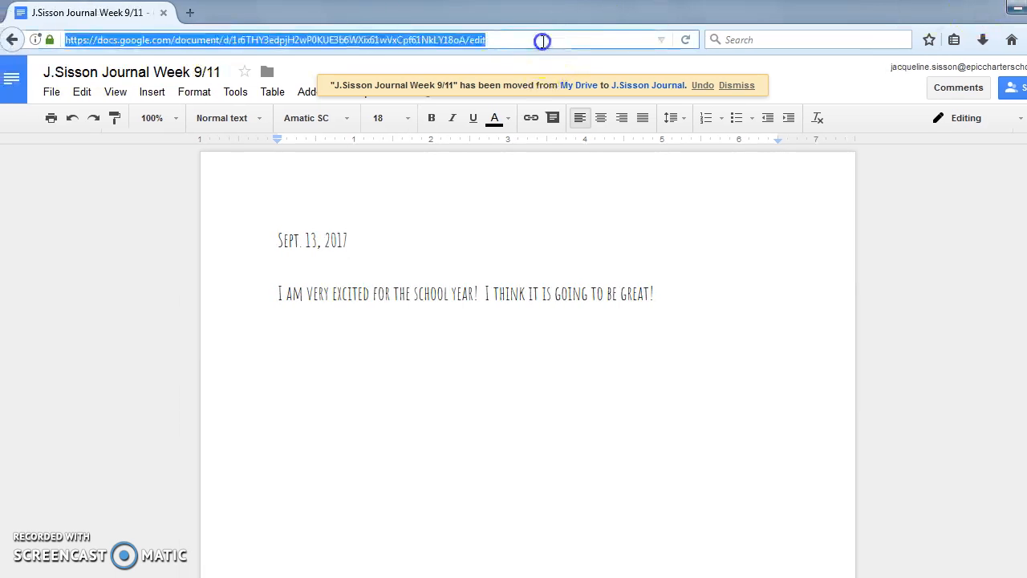
type("gmail.com/")
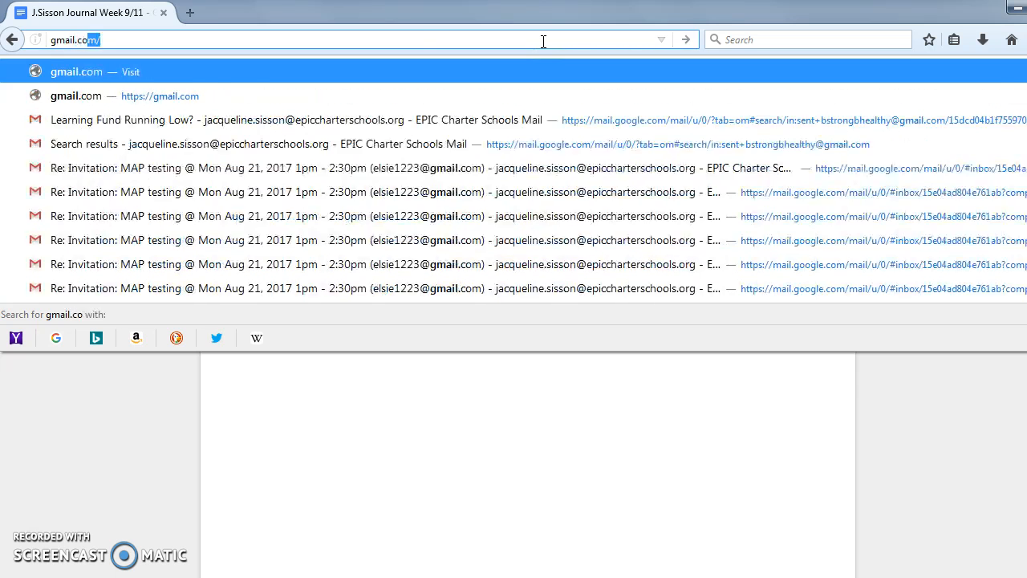
key("Return")
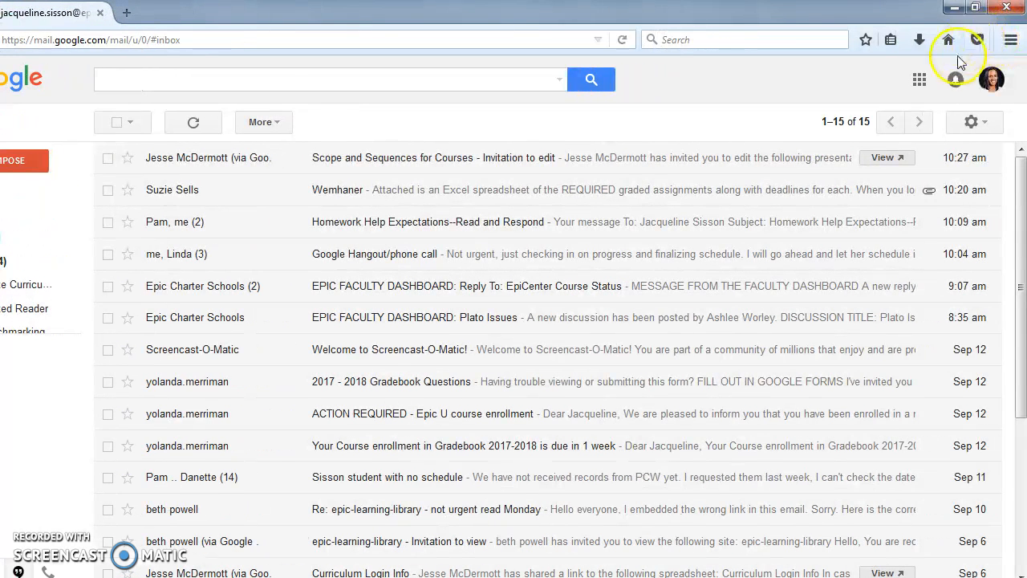
left_click(920, 79)
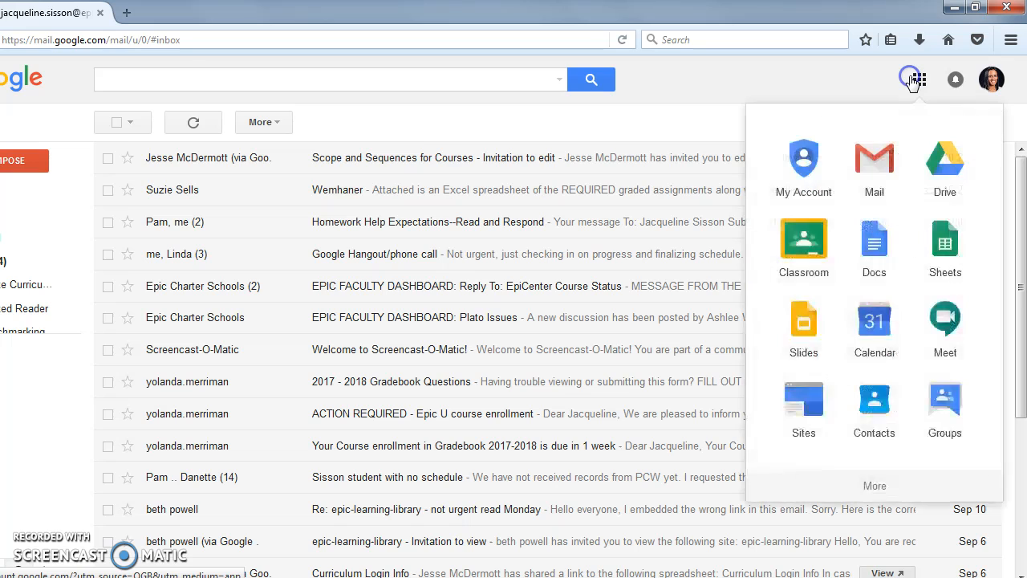
left_click(934, 166)
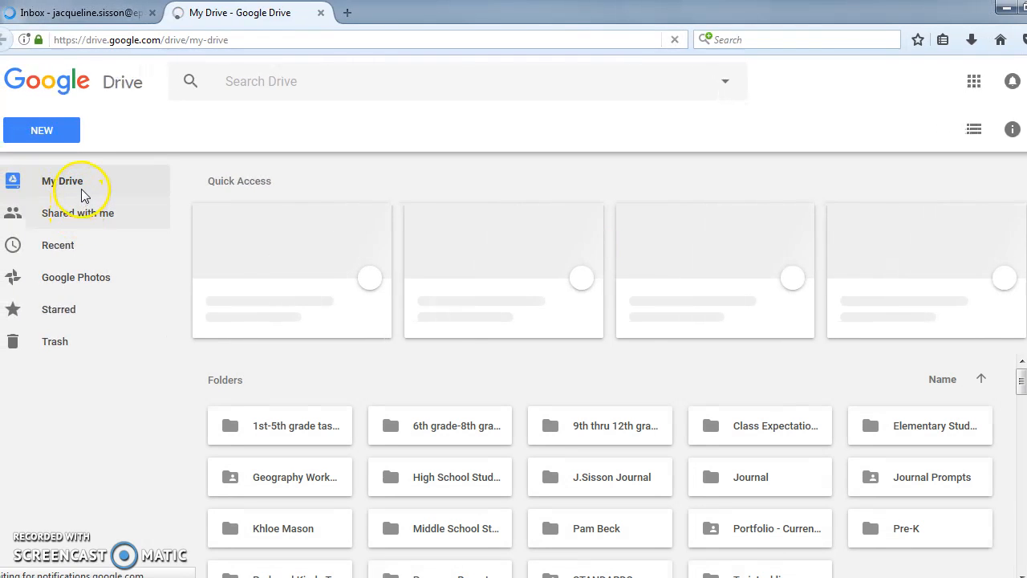
- Open the journal folder in Drive and review its advanced sharing settings, leaving it private
double_click(567, 482)
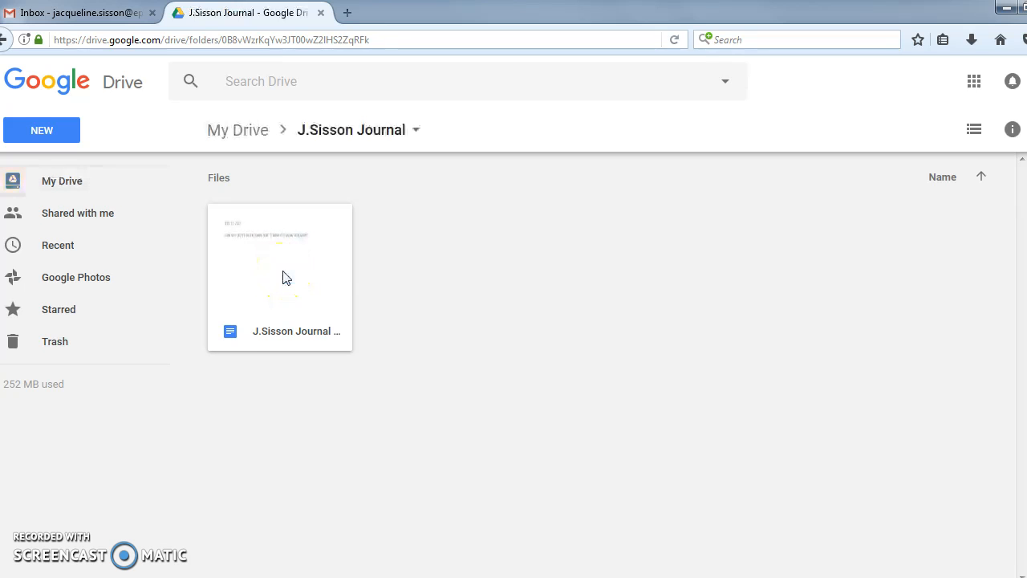
left_click(416, 130)
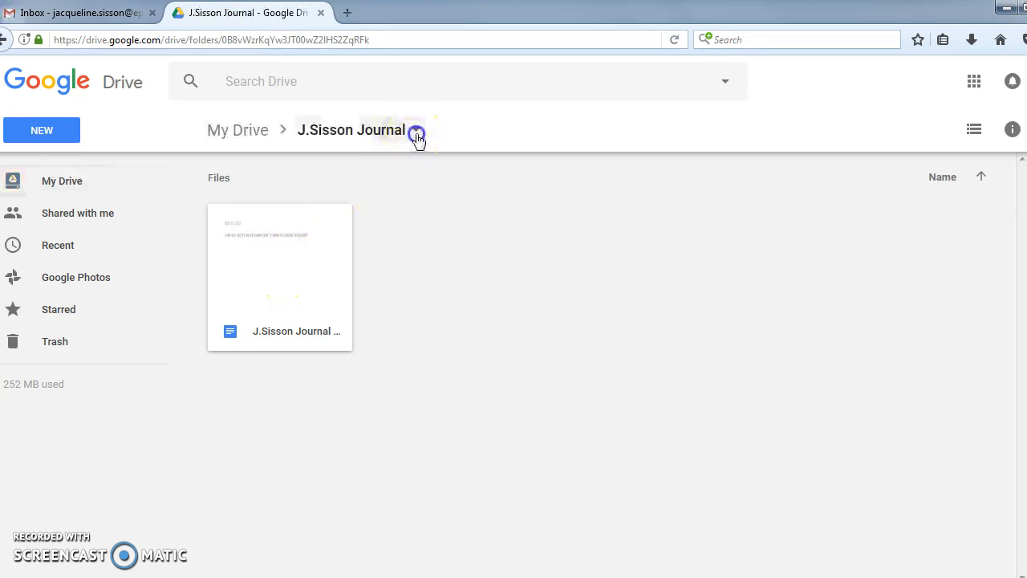
left_click(396, 232)
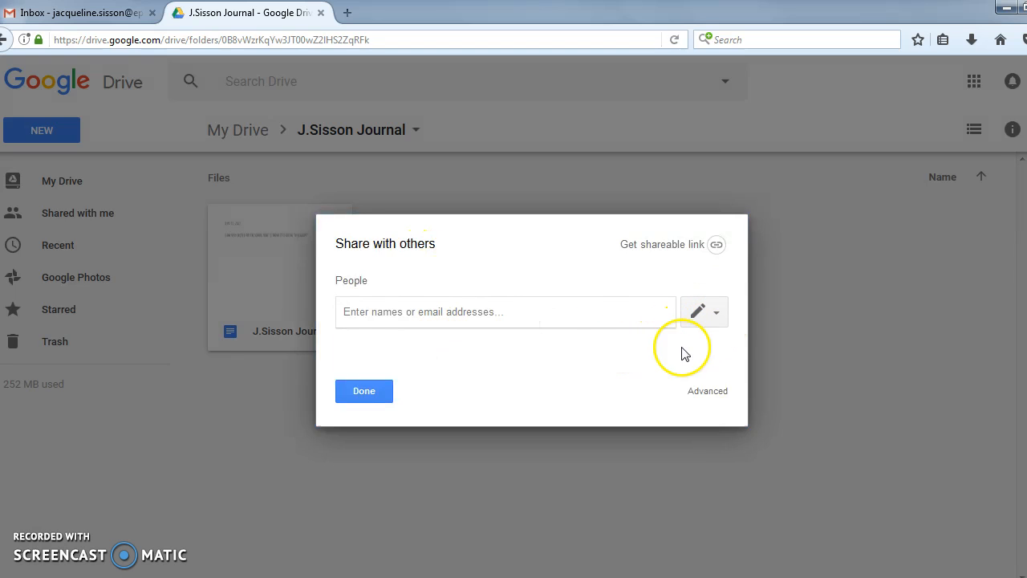
left_click(705, 392)
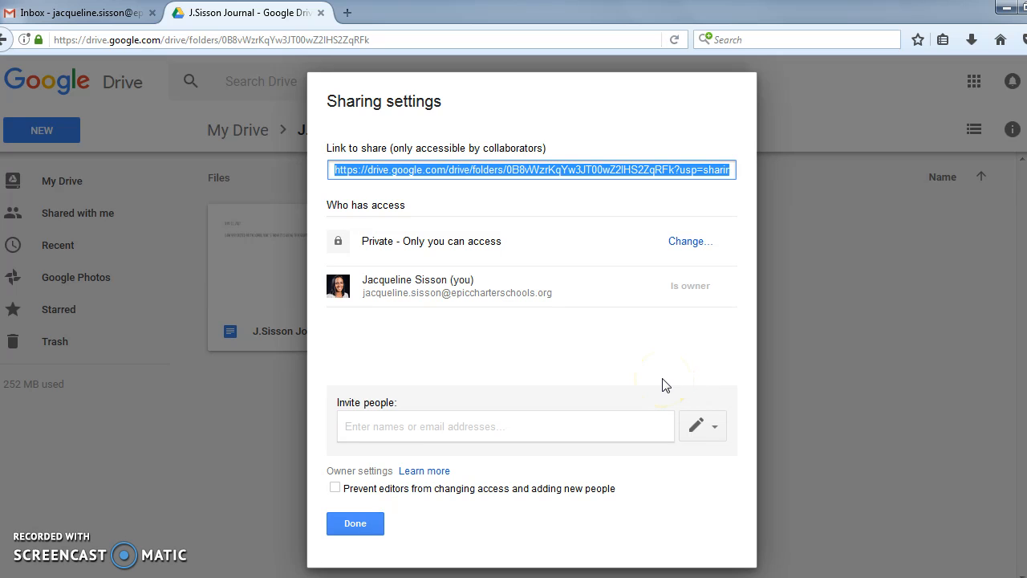
left_click(363, 522)
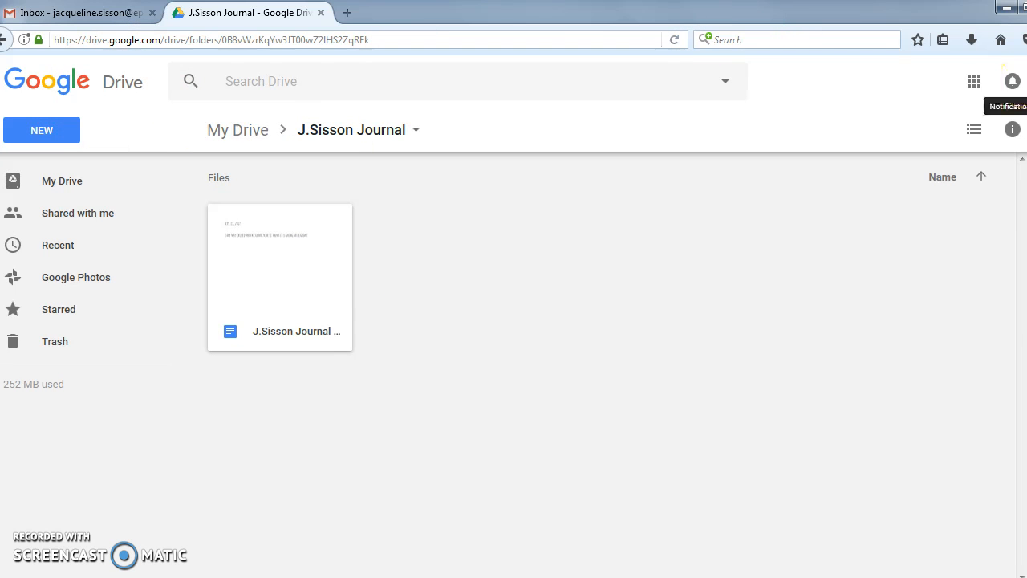
left_click(1005, 81)
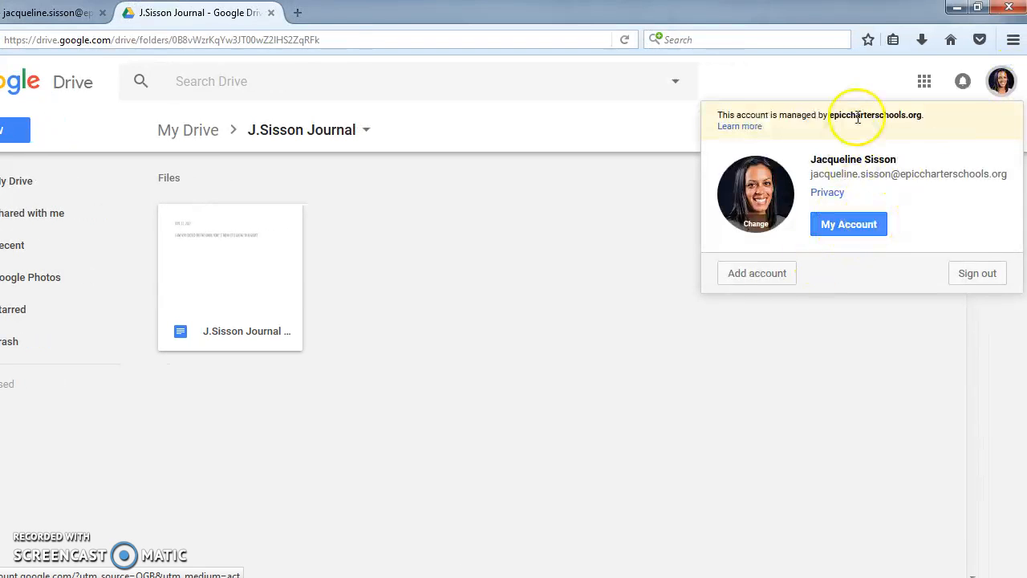
- In Chrome's Gmail, open the Journal Week 9/11 invitation email and open the shared document in Docs
left_click(955, 9)
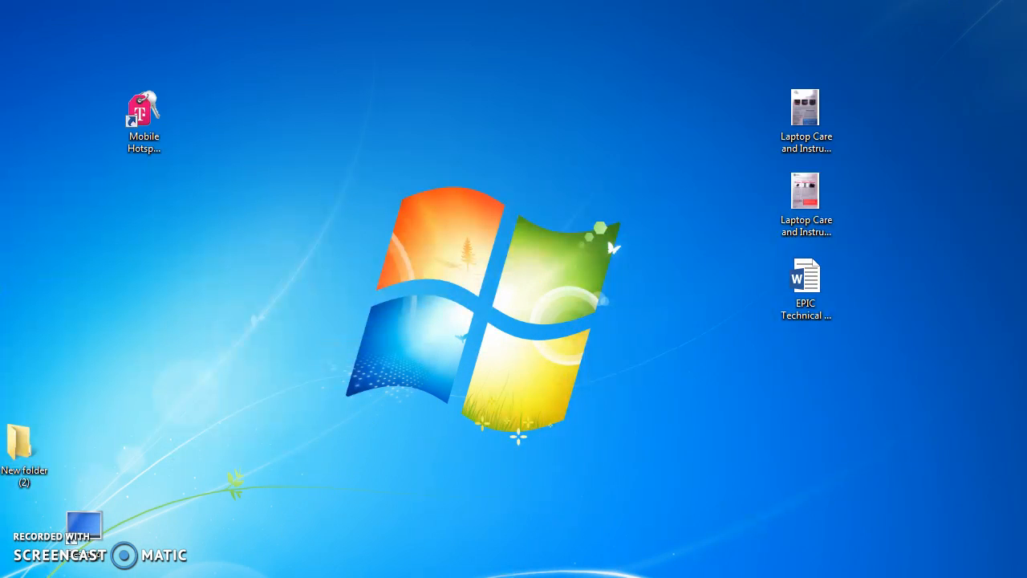
left_click(277, 576)
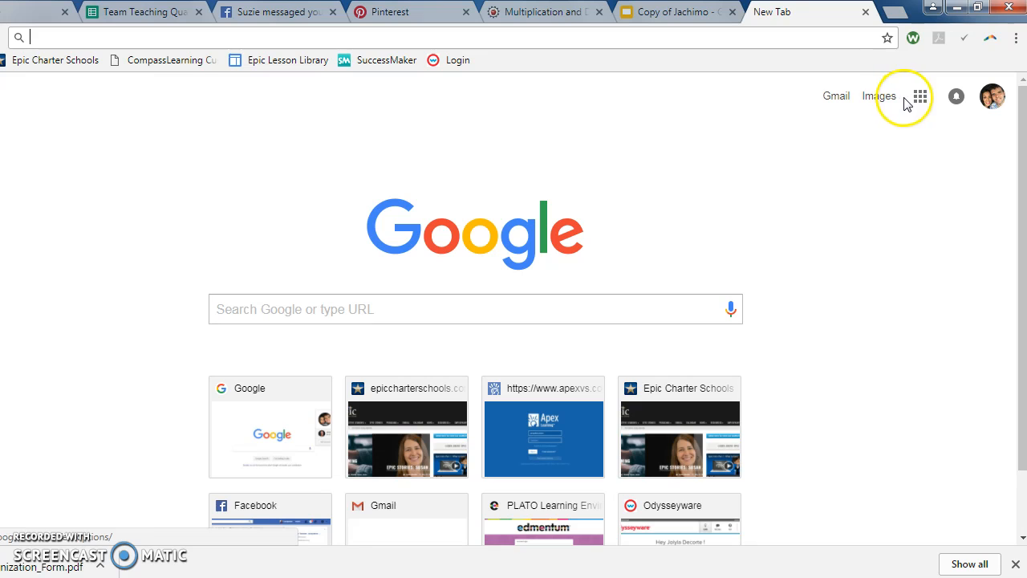
left_click(847, 101)
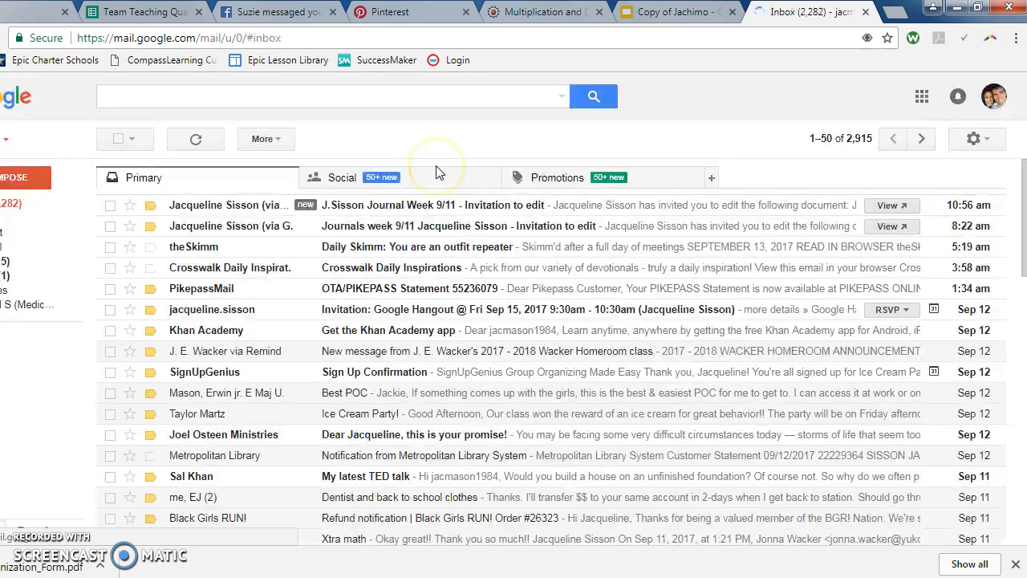
left_click(418, 211)
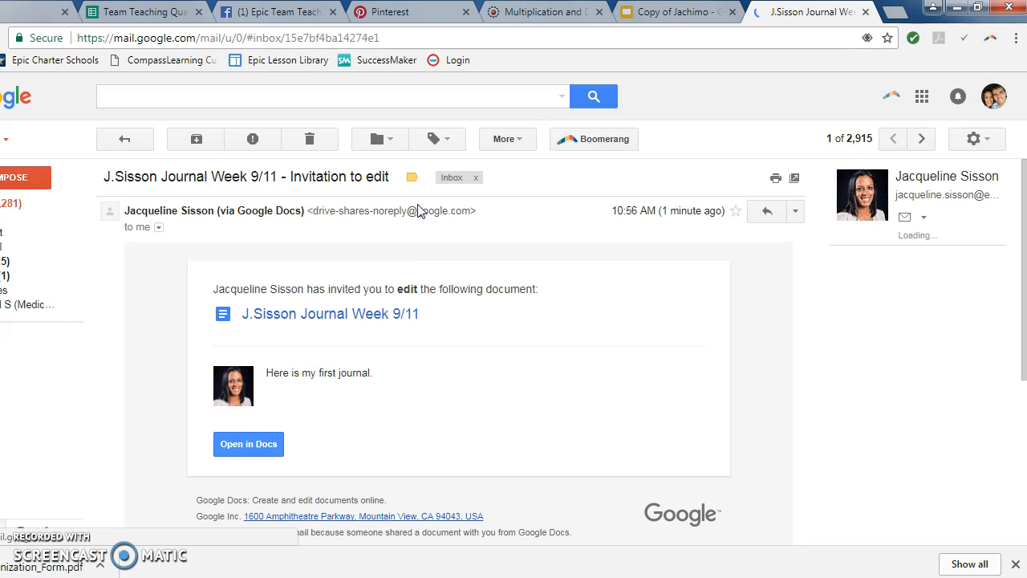
left_click(249, 447)
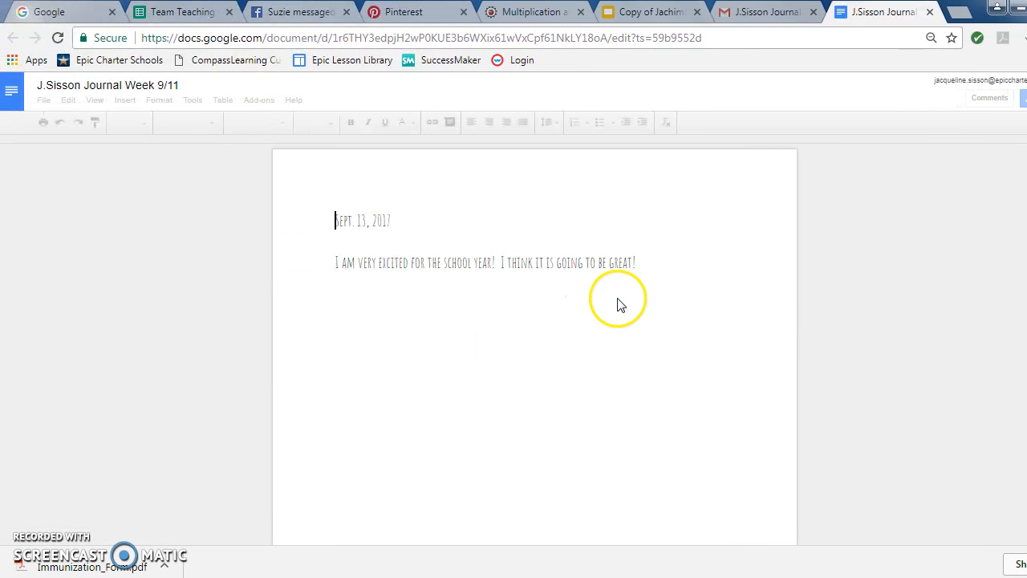
- Add the reply line 'I think it is going to be a great year too!' below the journal entry
left_click(645, 264)
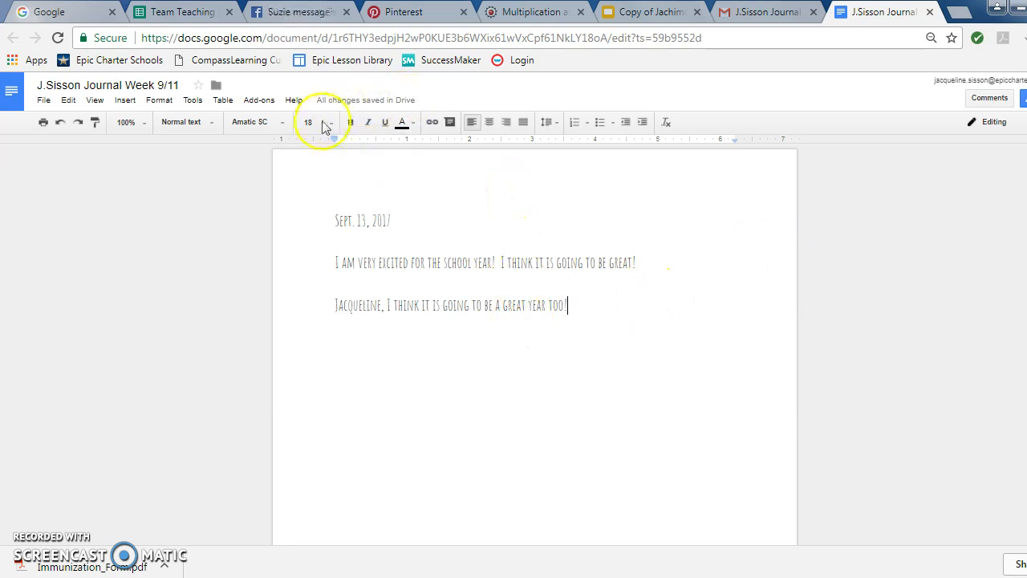
left_click(773, 14)
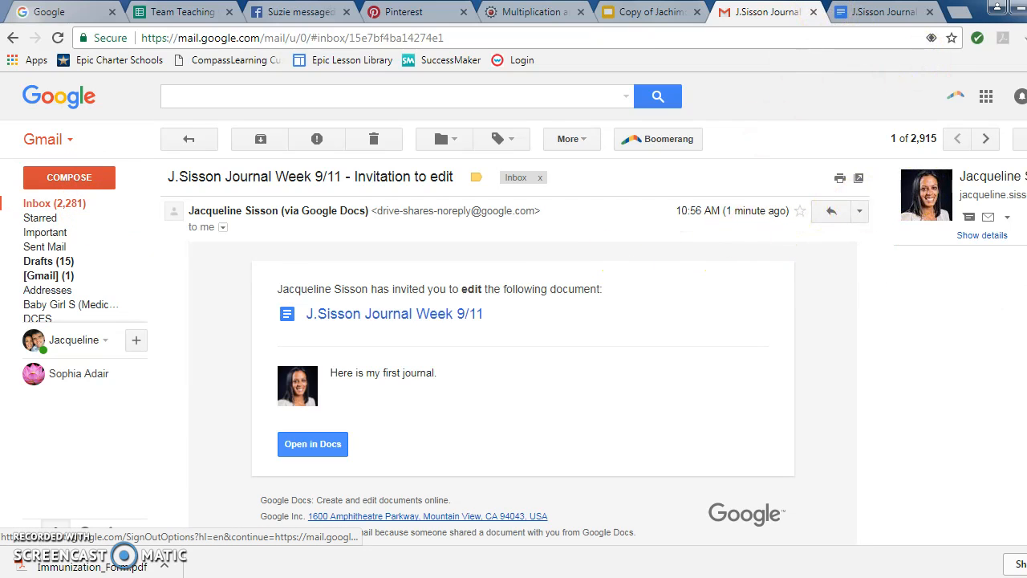
- Switch Gmail to the author's second signed-in account, close the journal tab, and launch Google Drive
left_click(1020, 97)
left_click(908, 261)
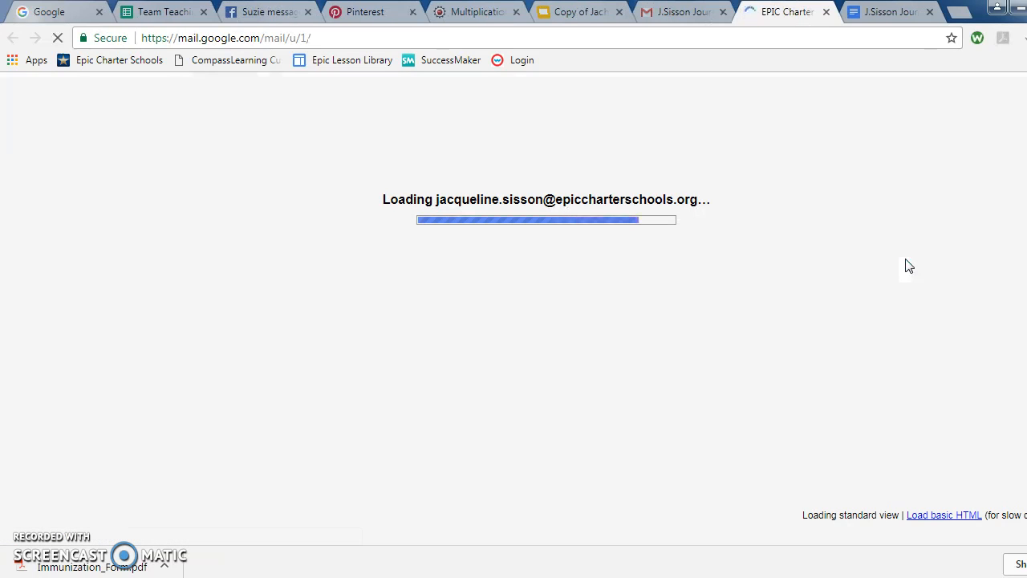
left_click(930, 11)
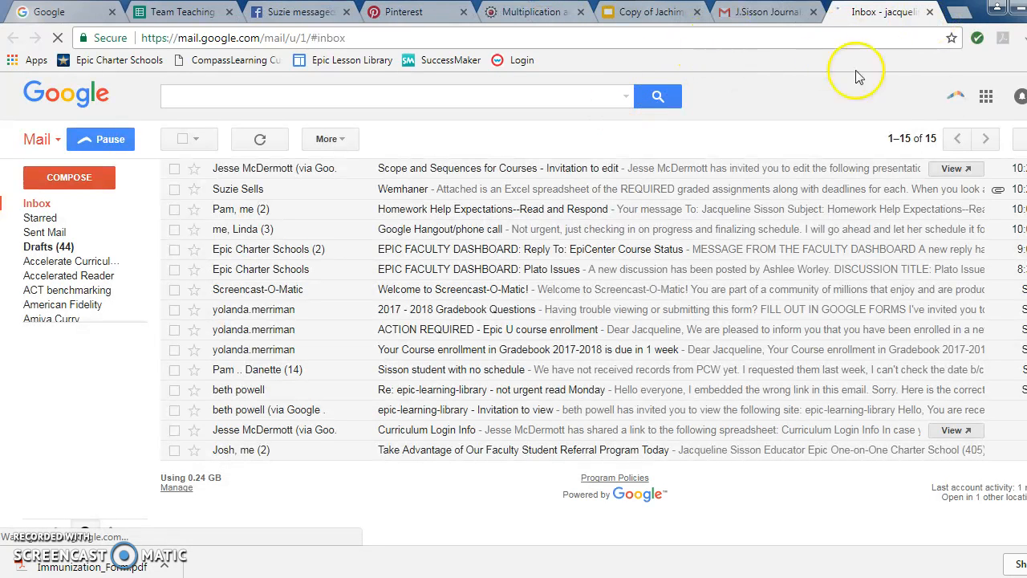
left_click(987, 96)
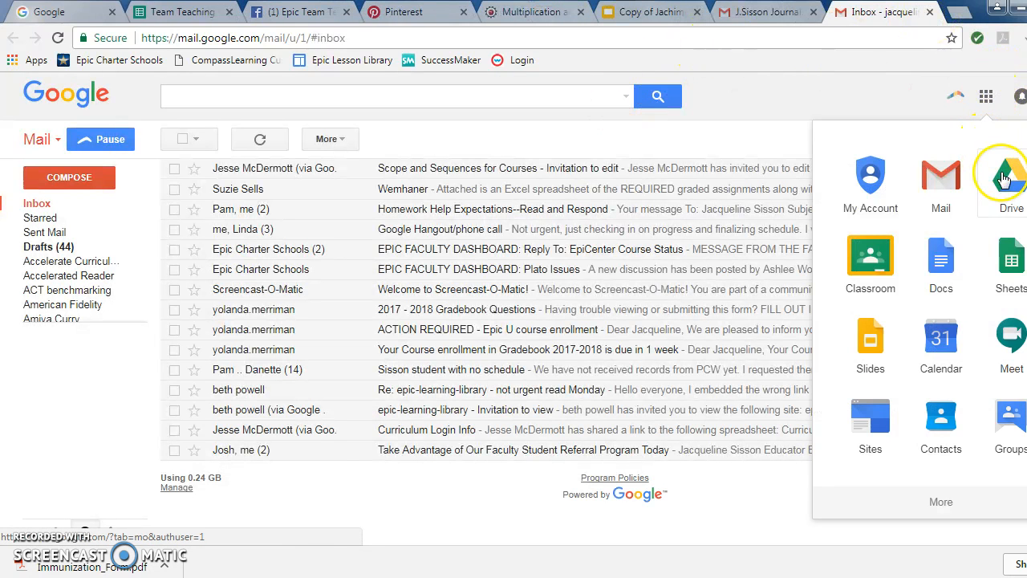
left_click(1007, 175)
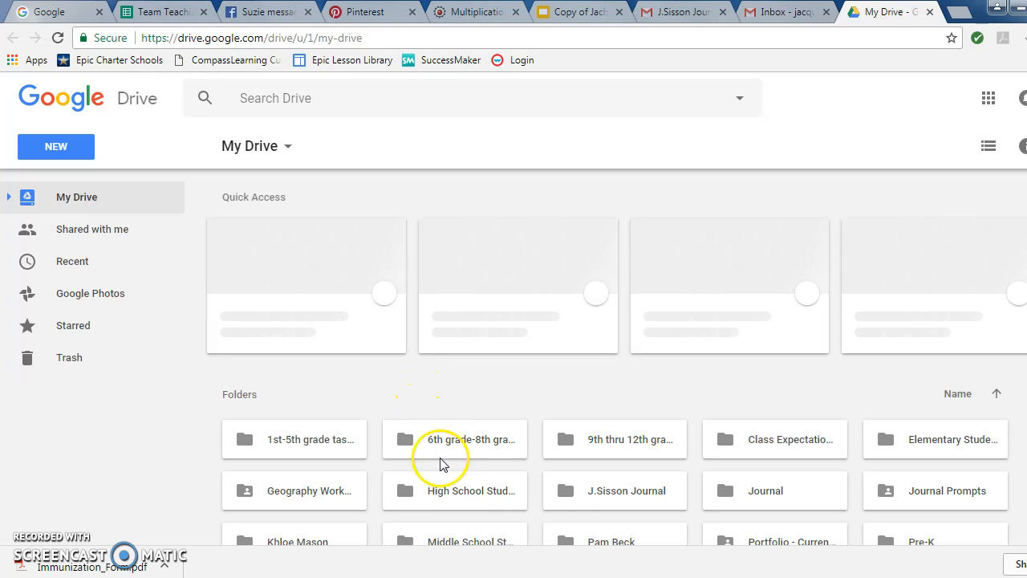
double_click(572, 500)
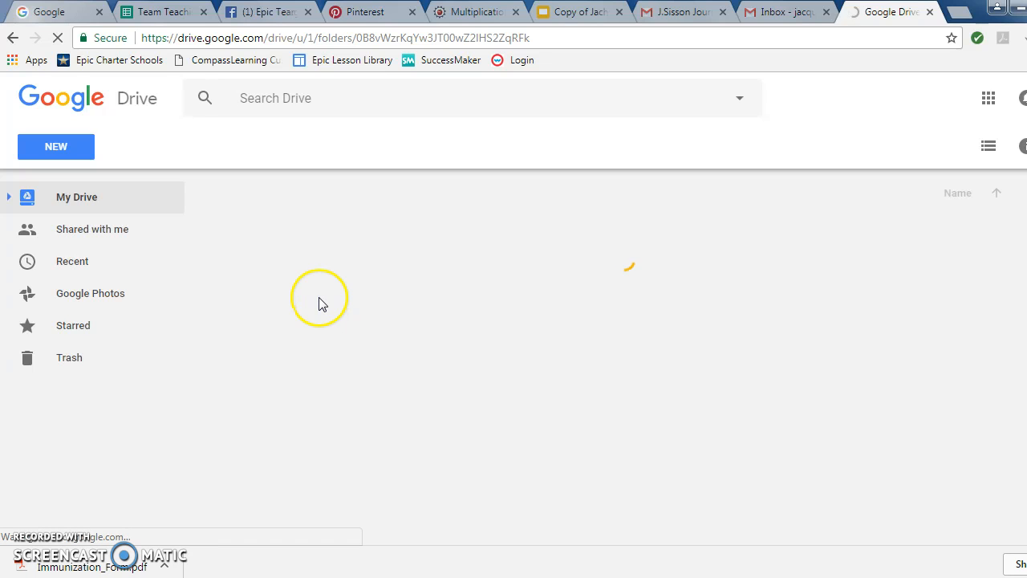
double_click(321, 307)
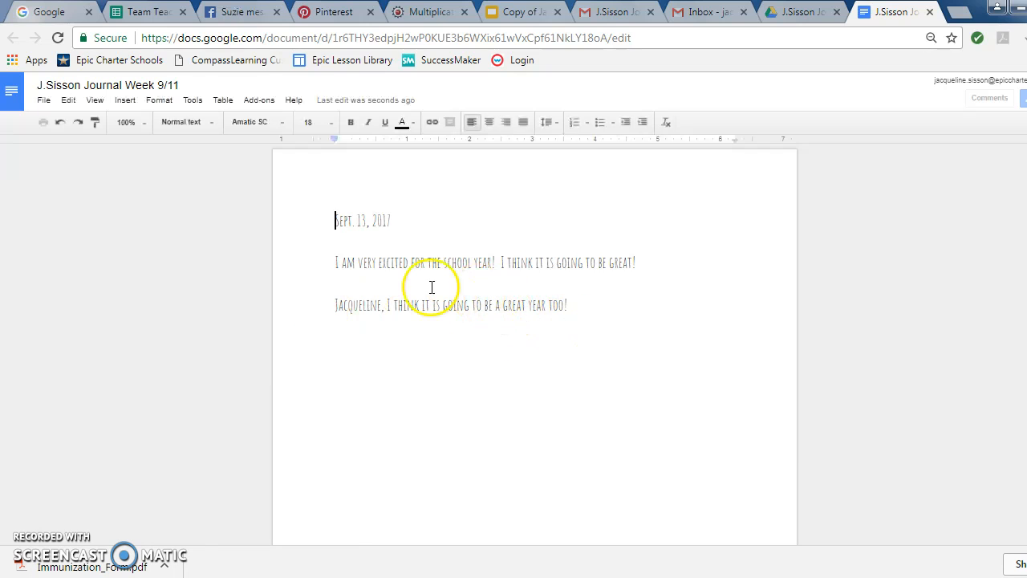
left_click(340, 305)
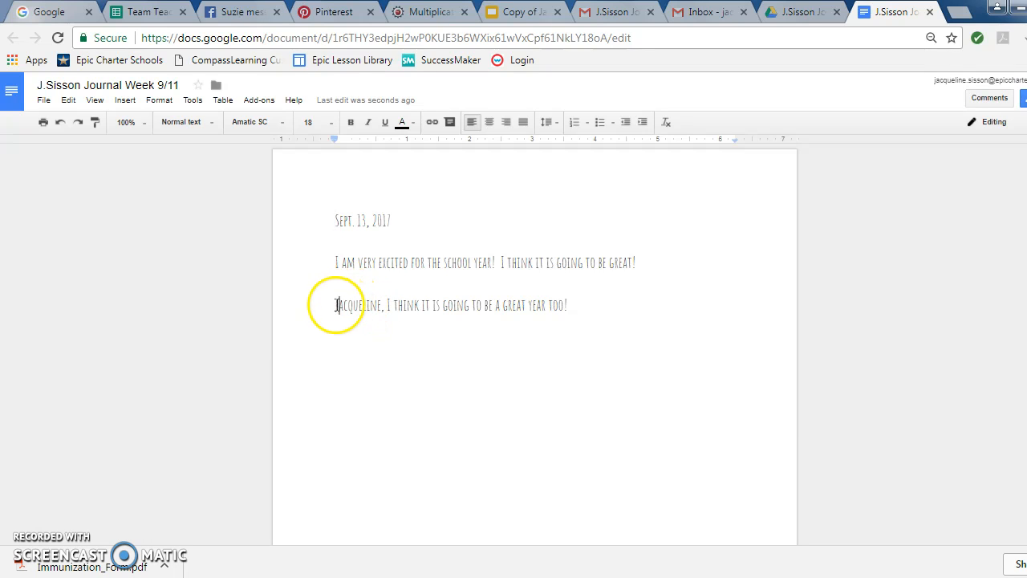